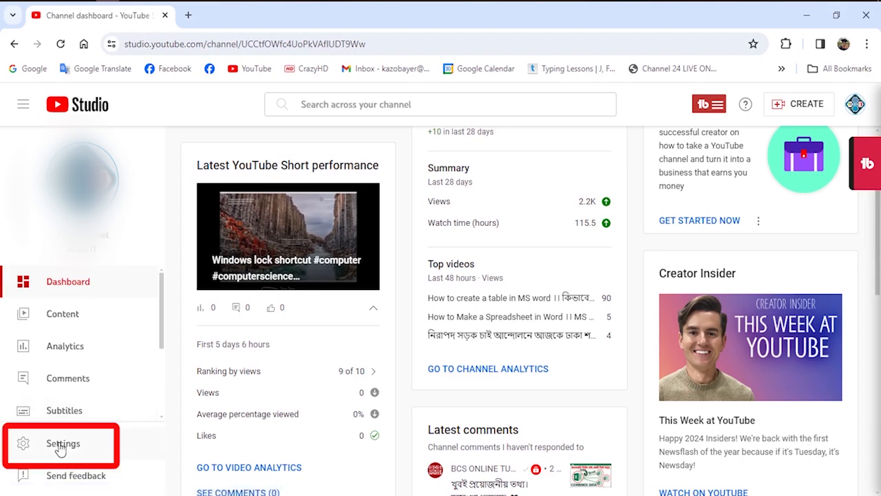
Open the basic info of the channel's upload defaults in the settings.
{"action": "left_click", "coordinate": [61, 446]}
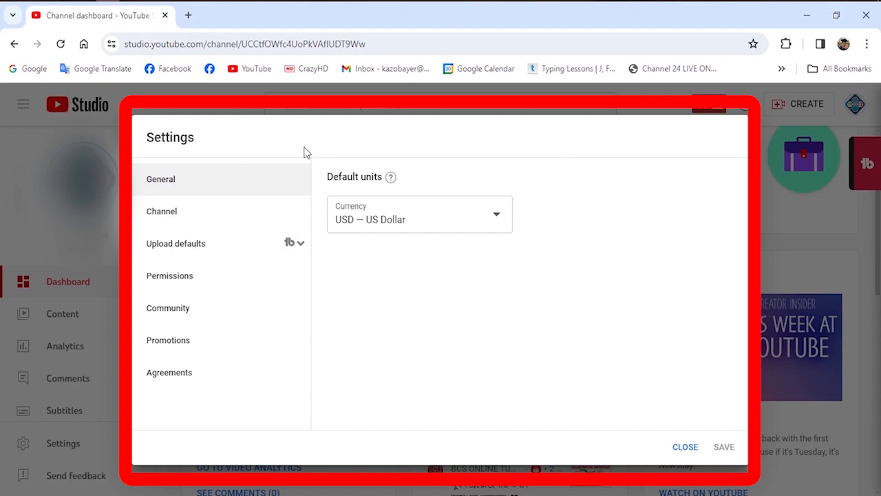
{"action": "left_click", "coordinate": [203, 252]}
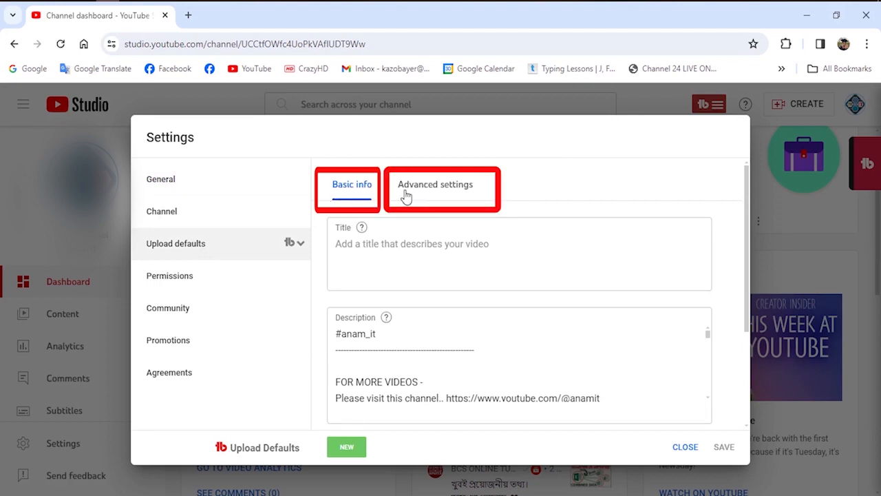
{"action": "left_click", "coordinate": [352, 193]}
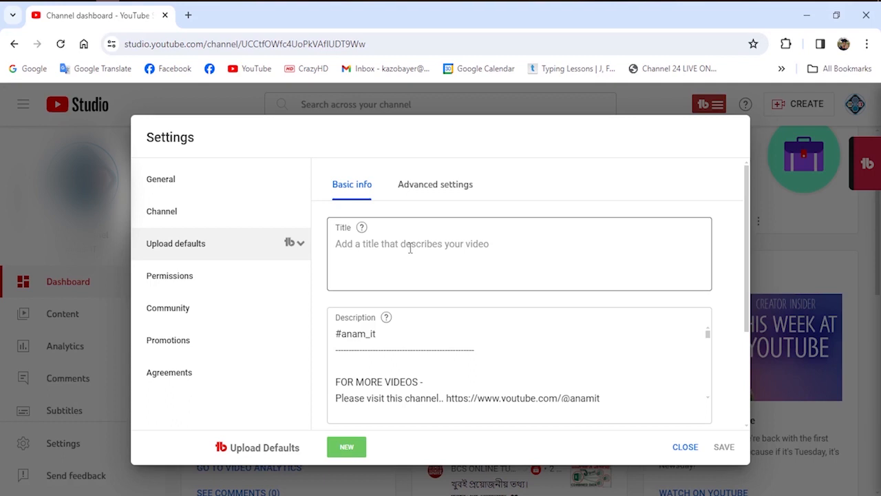
Examine the default title and description text in the upload defaults, from the hashtag through the playlist links to the disclaimer.
{"action": "left_click", "coordinate": [370, 256]}
{"action": "left_click_drag", "start_coordinate": [749, 269], "coordinate": [747, 285]}
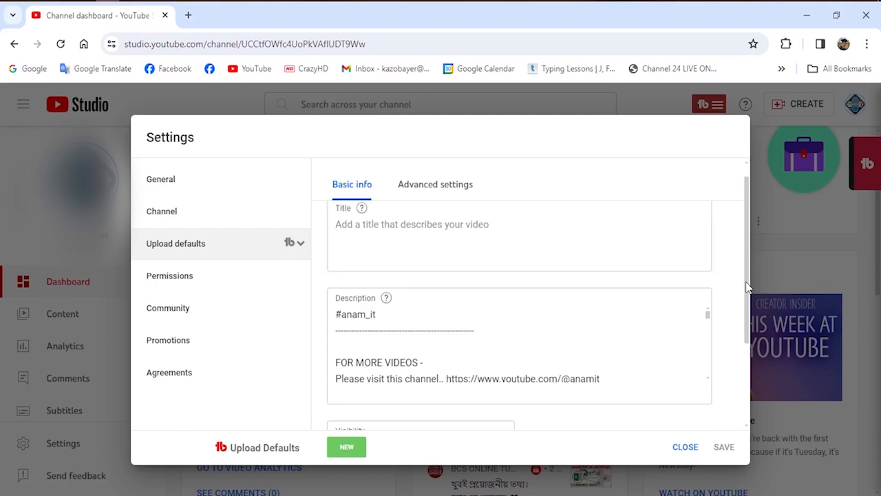
{"action": "scroll", "coordinate": [277, 328], "scroll_direction": "down", "scroll_amount": 1}
{"action": "left_click_drag", "start_coordinate": [340, 343], "coordinate": [428, 343]}
{"action": "scroll", "coordinate": [403, 350], "scroll_direction": "up", "scroll_amount": 1}
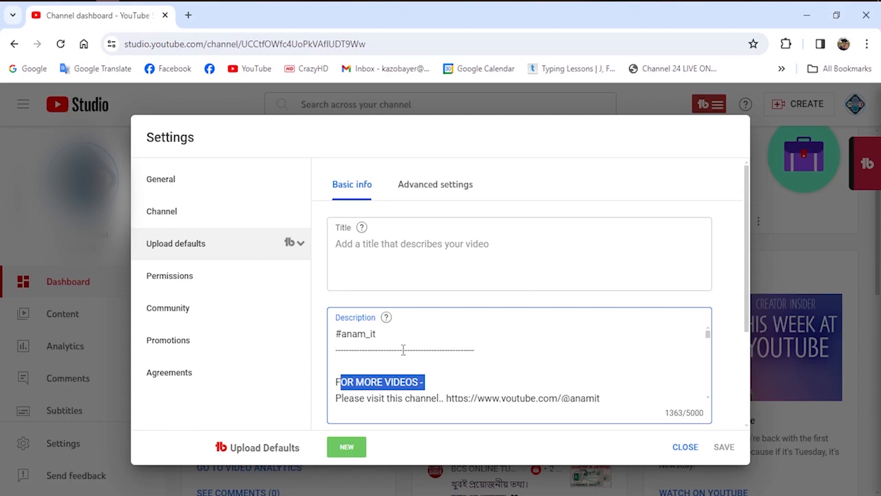
{"action": "left_click", "coordinate": [403, 350]}
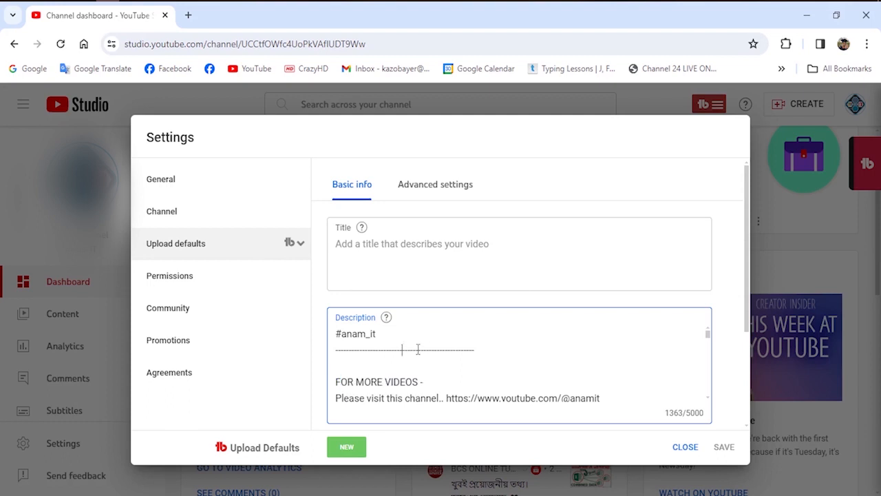
{"action": "left_click_drag", "start_coordinate": [475, 351], "coordinate": [334, 355]}
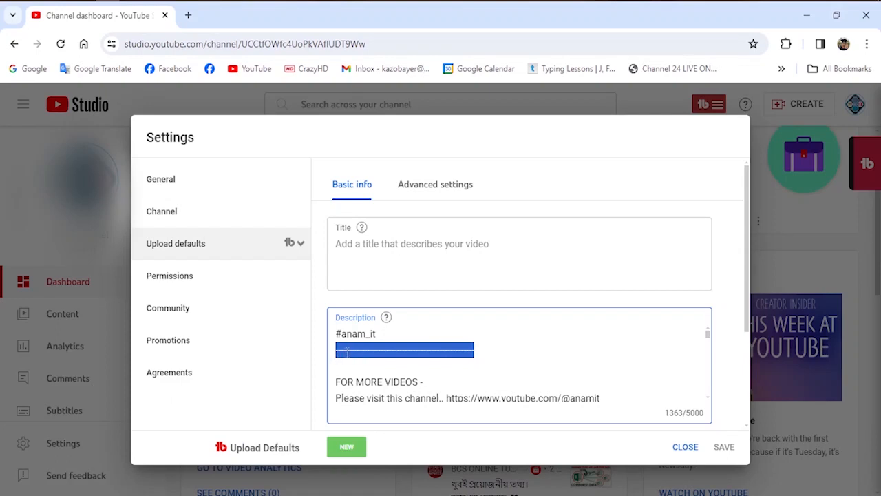
{"action": "left_click", "coordinate": [348, 352]}
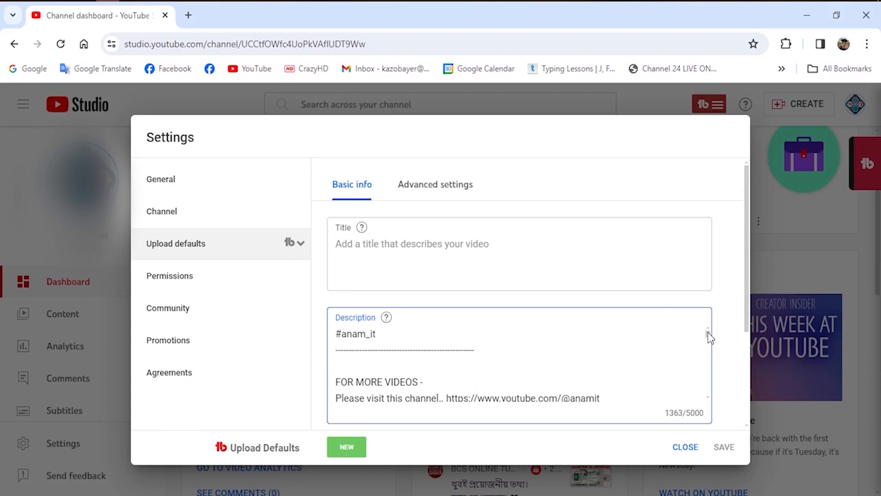
{"action": "scroll", "coordinate": [551, 368], "scroll_direction": "down", "scroll_amount": 5}
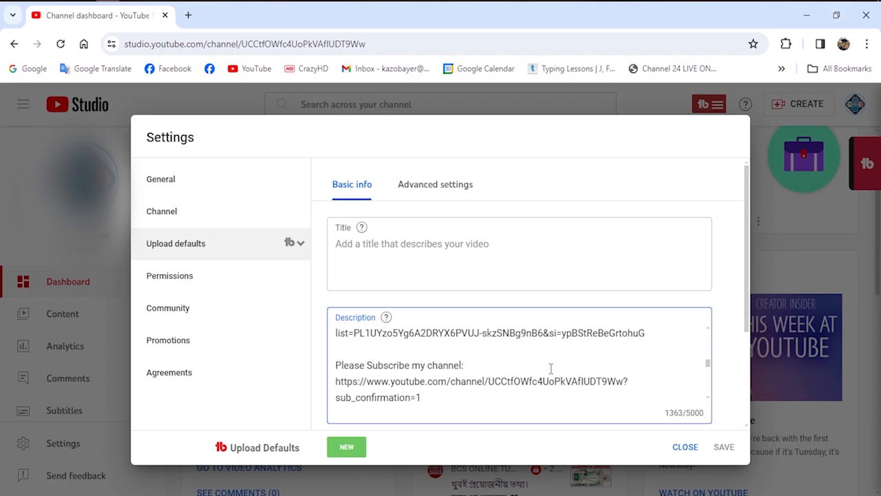
{"action": "scroll", "coordinate": [550, 369], "scroll_direction": "down", "scroll_amount": 5}
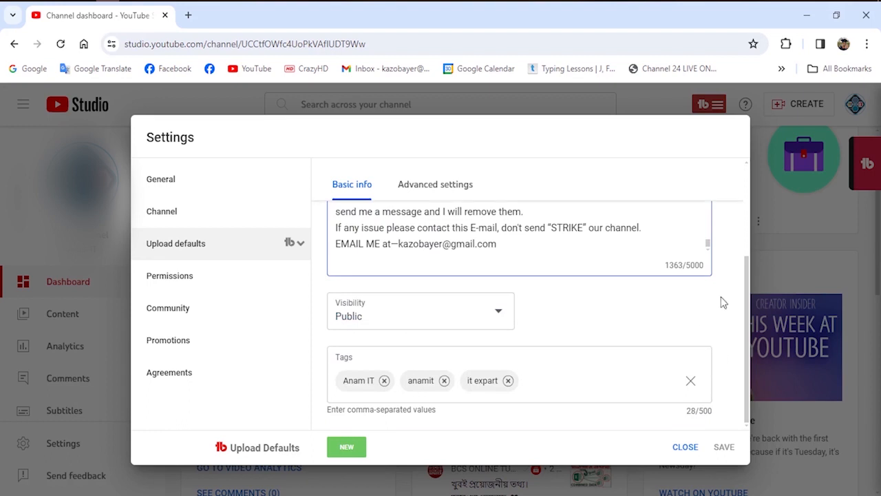
{"action": "scroll", "coordinate": [723, 303], "scroll_direction": "up", "scroll_amount": 1}
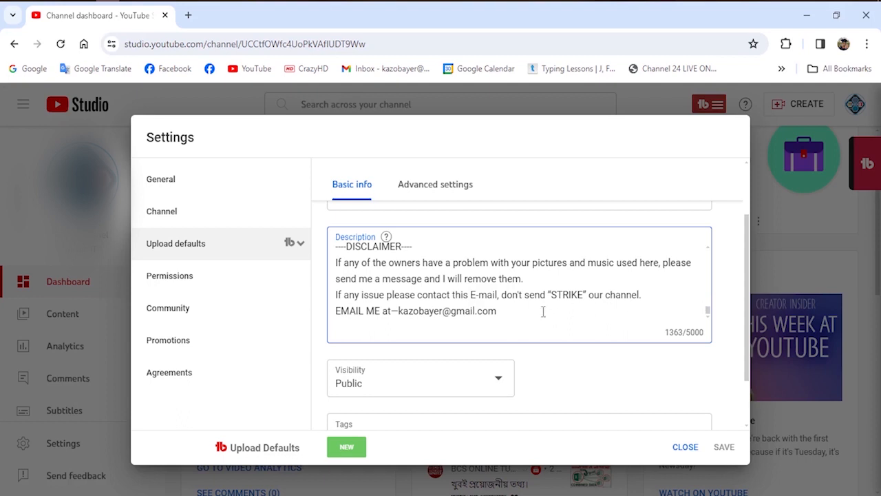
{"action": "scroll", "coordinate": [543, 312], "scroll_direction": "down", "scroll_amount": 1}
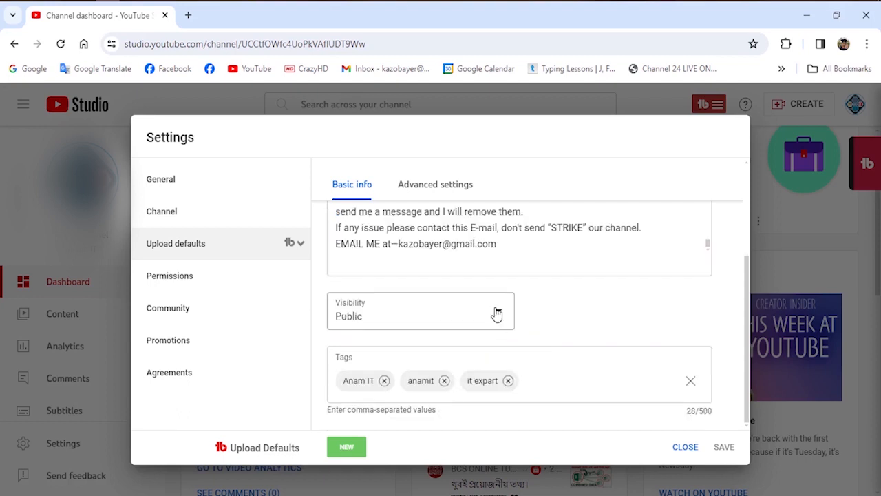
Choose Public as the default video visibility and check the default tags.
{"action": "left_click", "coordinate": [496, 314]}
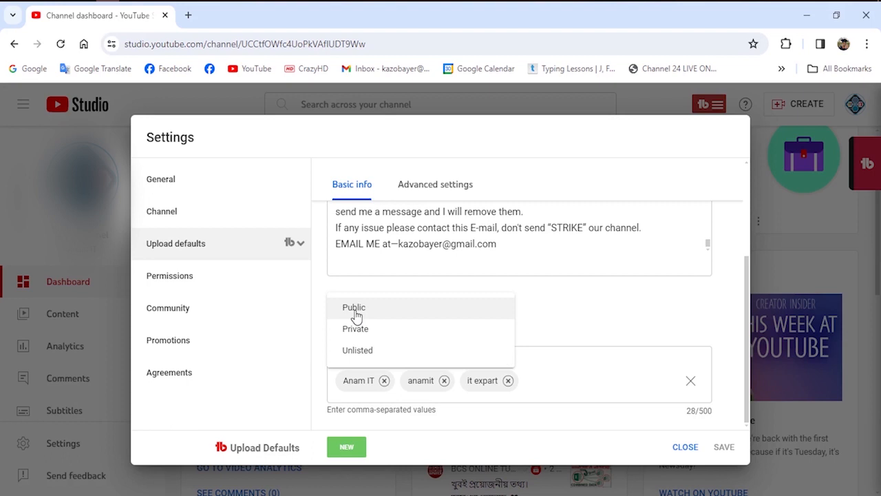
{"action": "left_click", "coordinate": [355, 310]}
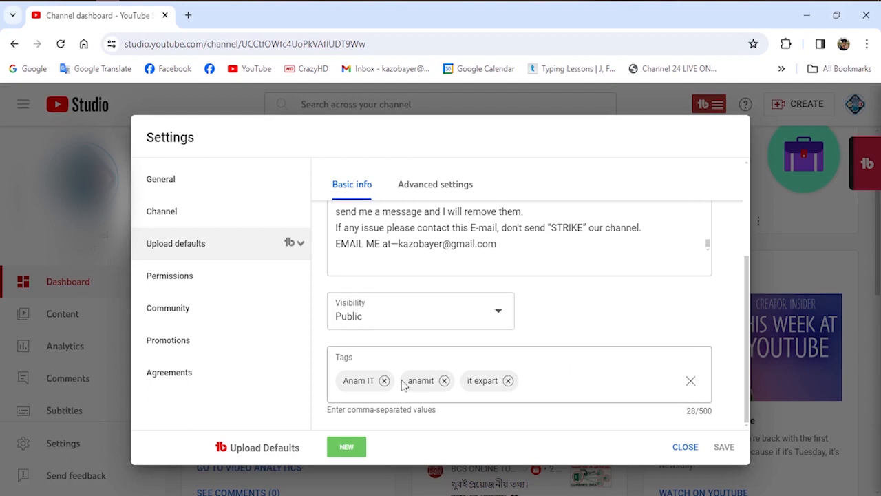
{"action": "left_click_drag", "start_coordinate": [354, 357], "coordinate": [337, 352]}
{"action": "left_click", "coordinate": [344, 357]}
Set the default video category to Howto & Style in the advanced upload defaults and save the settings.
{"action": "left_click", "coordinate": [427, 186]}
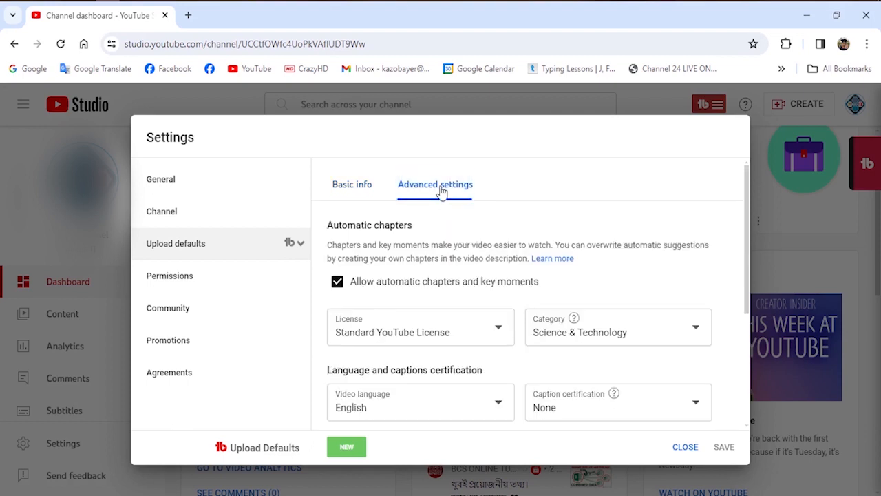
{"action": "left_click", "coordinate": [696, 331]}
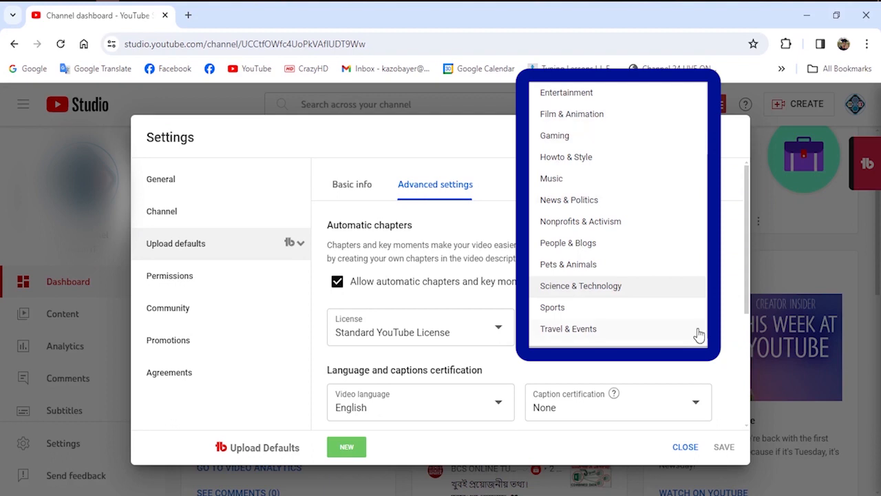
{"action": "left_click", "coordinate": [573, 164]}
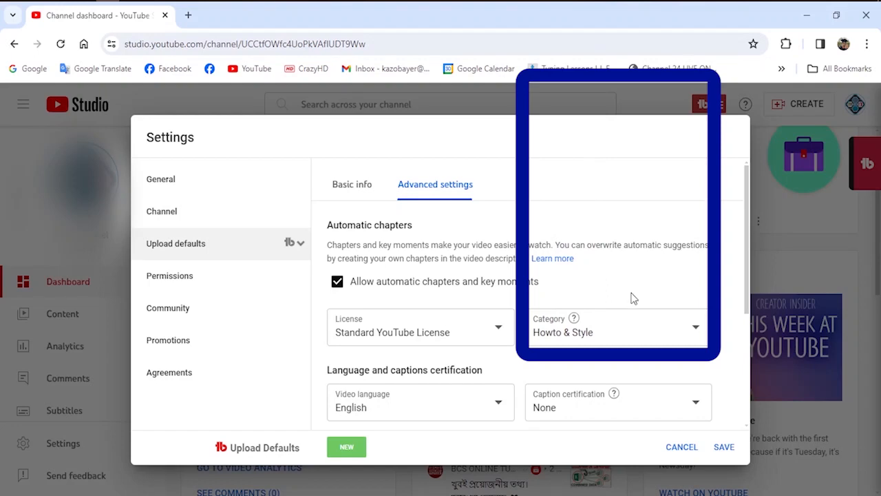
{"action": "left_click", "coordinate": [630, 330]}
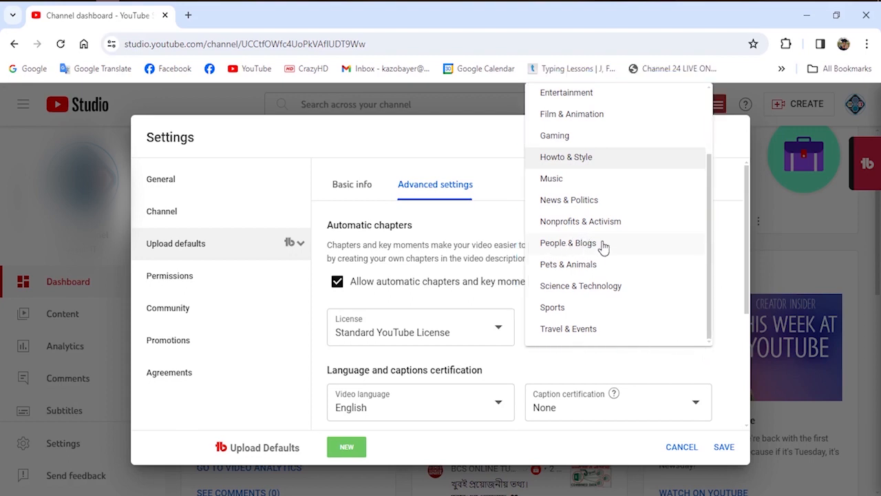
{"action": "left_click", "coordinate": [603, 245]}
{"action": "scroll", "coordinate": [655, 343], "scroll_direction": "down", "scroll_amount": 2}
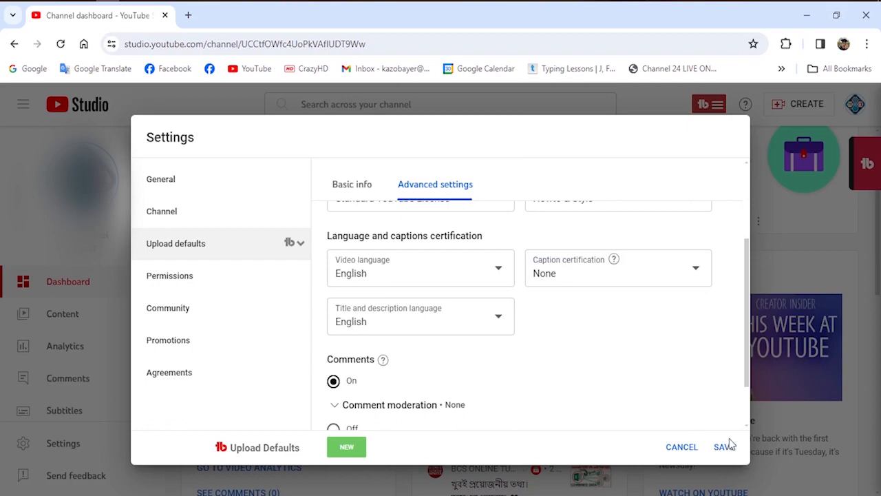
{"action": "left_click", "coordinate": [724, 447]}
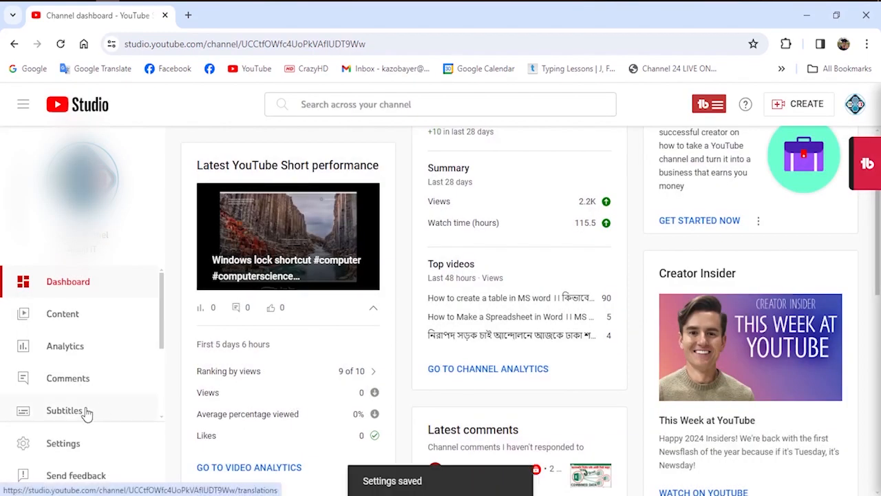
Upload the video "Youtube problem solve.mp4" from the Youtube Problem Compatibility folder on drive H.
{"action": "left_click", "coordinate": [797, 106]}
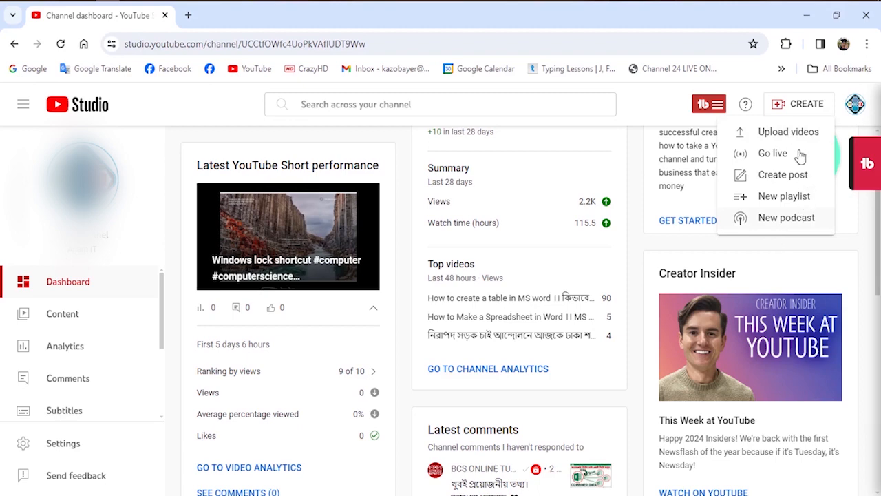
{"action": "left_click", "coordinate": [776, 133]}
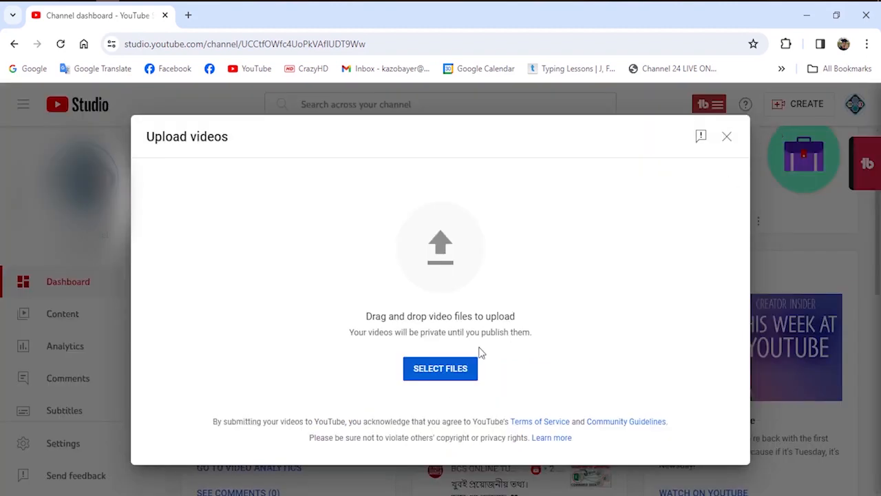
{"action": "left_click", "coordinate": [448, 367]}
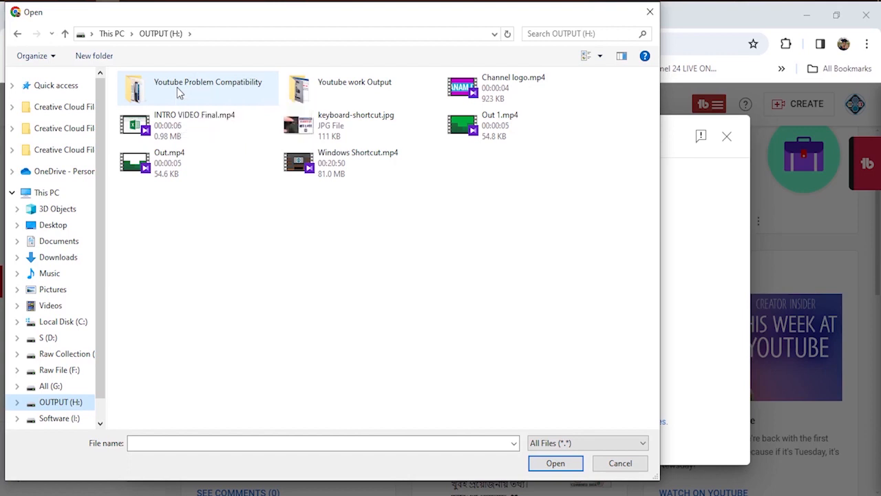
{"action": "double_click", "coordinate": [178, 93]}
{"action": "left_click", "coordinate": [185, 101]}
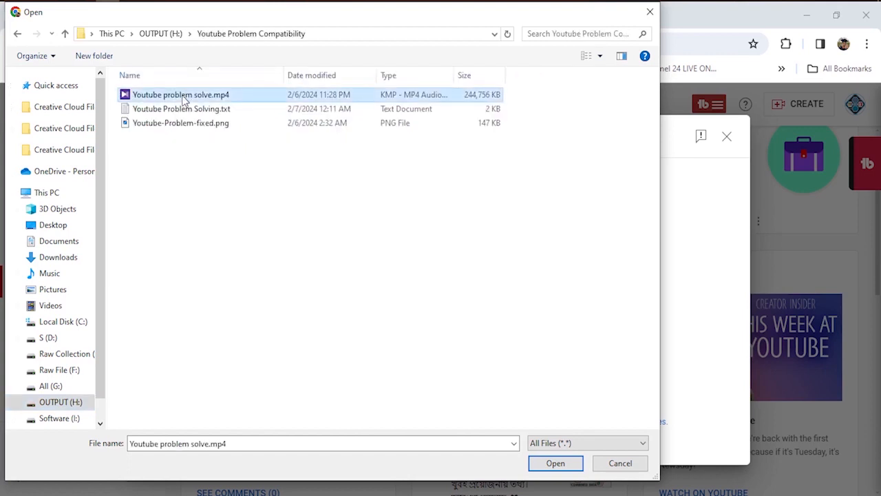
{"action": "left_click", "coordinate": [555, 463]}
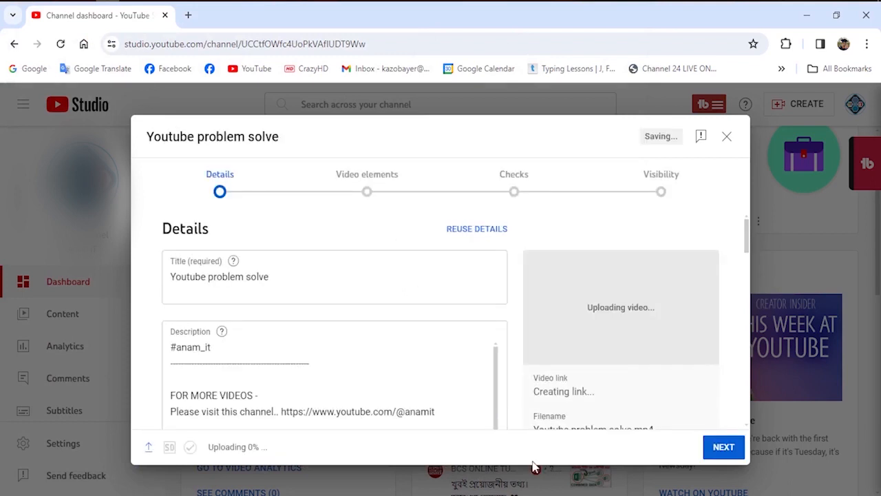
Replace the video title with "How To play Youtube video without apps । ইউটিউব অ্যাপ মোবাইলে আপডেট হচ্ছে না কেনো?" copied from Youtube Problem Solving.txt.
{"action": "left_click", "coordinate": [291, 280]}
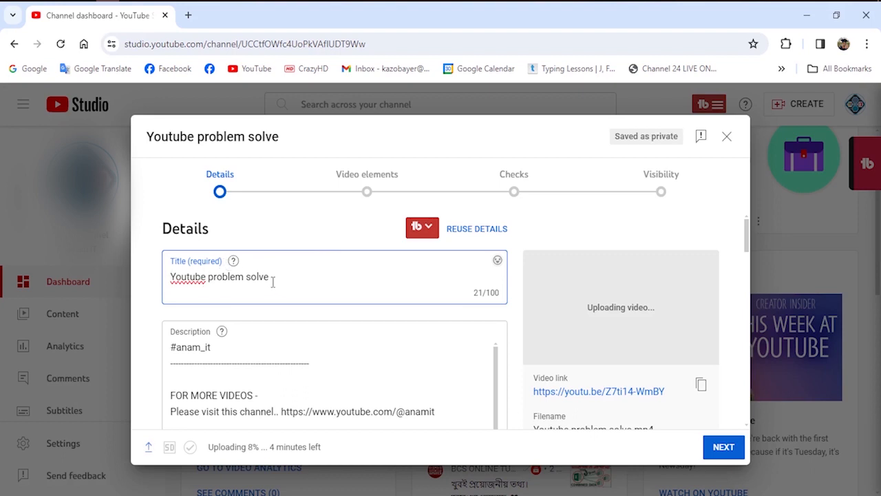
{"action": "left_click_drag", "start_coordinate": [268, 278], "coordinate": [172, 286]}
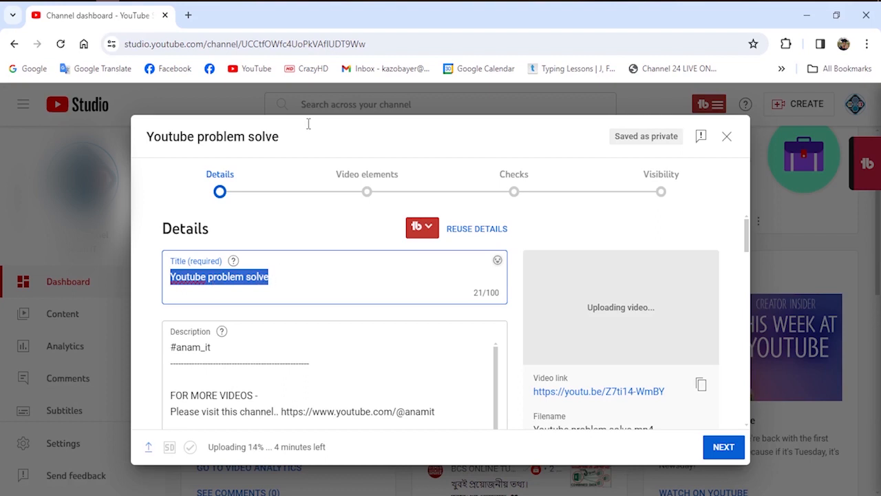
{"action": "left_click", "coordinate": [280, 280]}
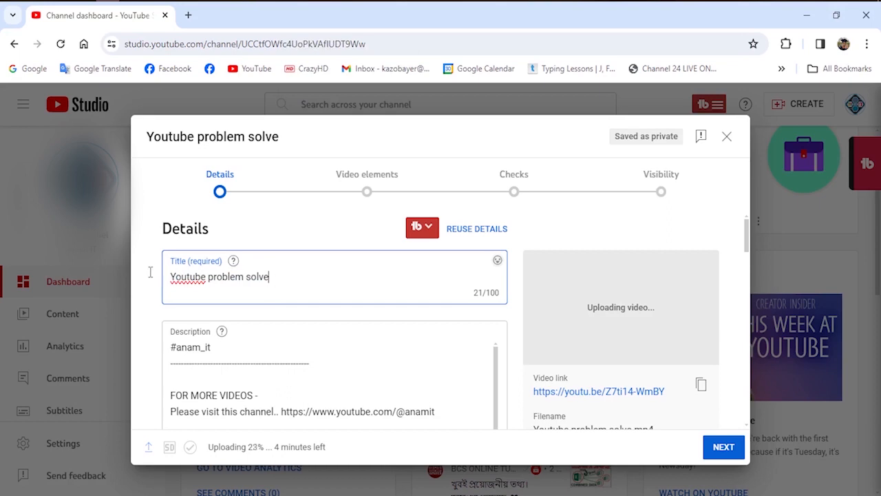
{"action": "key", "text": "ctrl+a"}
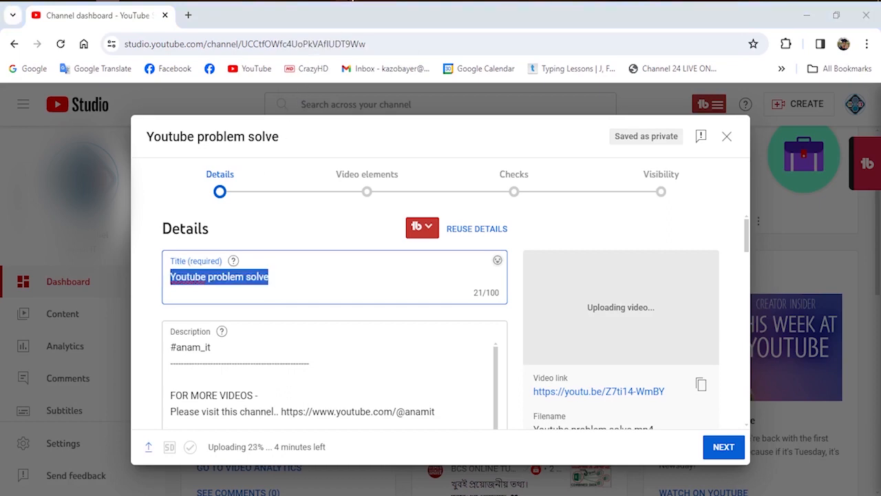
{"action": "key", "text": "alt+Tab"}
{"action": "left_click_drag", "start_coordinate": [690, 94], "coordinate": [392, 86]}
{"action": "key", "text": "ctrl+c"}
{"action": "key", "text": "alt+Tab"}
{"action": "key", "text": "ctrl+v"}
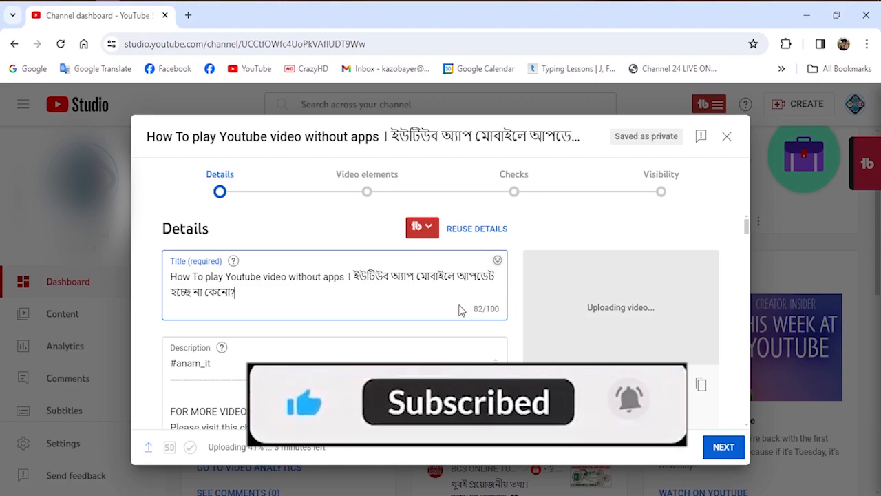
Insert the prepared description paragraphs from Youtube Problem Solving.txt into the video description, on the blank line above "FOR MORE VIDEOS -".
{"action": "scroll", "coordinate": [500, 353], "scroll_direction": "down", "scroll_amount": 1}
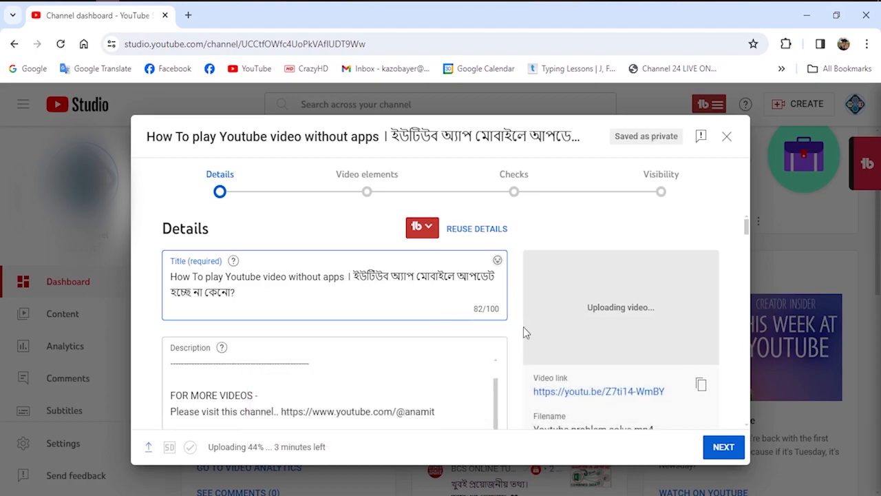
{"action": "scroll", "coordinate": [330, 331], "scroll_direction": "down", "scroll_amount": 2}
{"action": "left_click", "coordinate": [263, 310]}
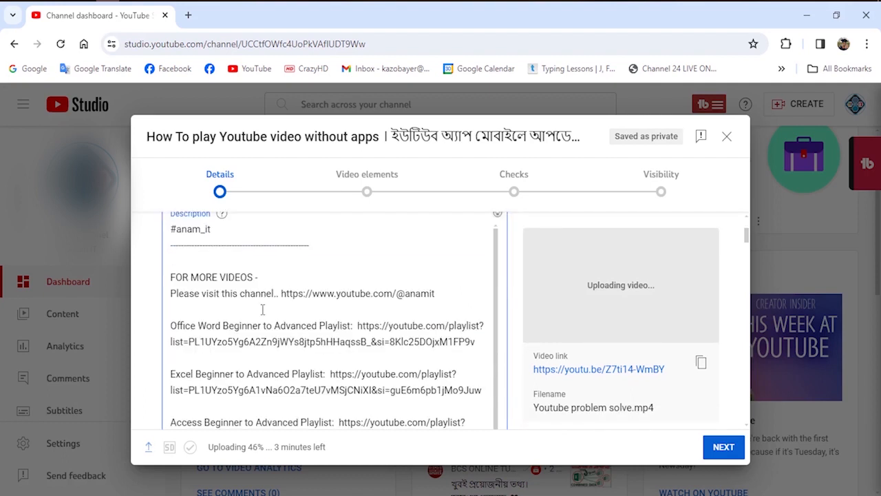
{"action": "left_click", "coordinate": [173, 231]}
{"action": "left_click", "coordinate": [438, 390], "text": "shift"}
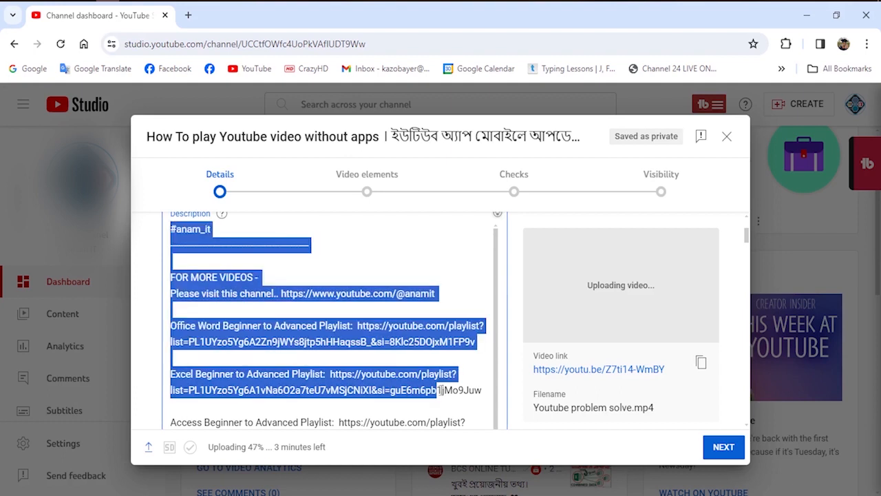
{"action": "left_click_drag", "start_coordinate": [473, 442], "coordinate": [472, 442]}
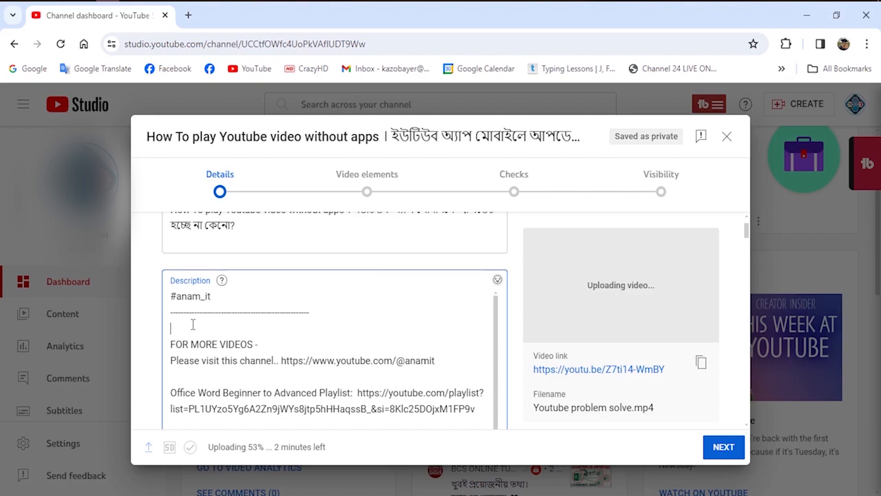
{"action": "key", "text": "alt+Tab"}
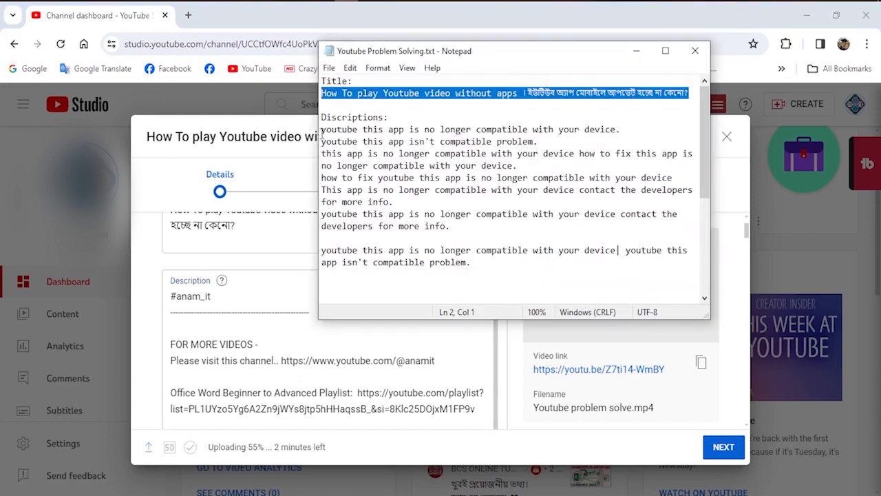
{"action": "left_click_drag", "start_coordinate": [321, 129], "coordinate": [481, 261]}
{"action": "right_click", "coordinate": [466, 262]}
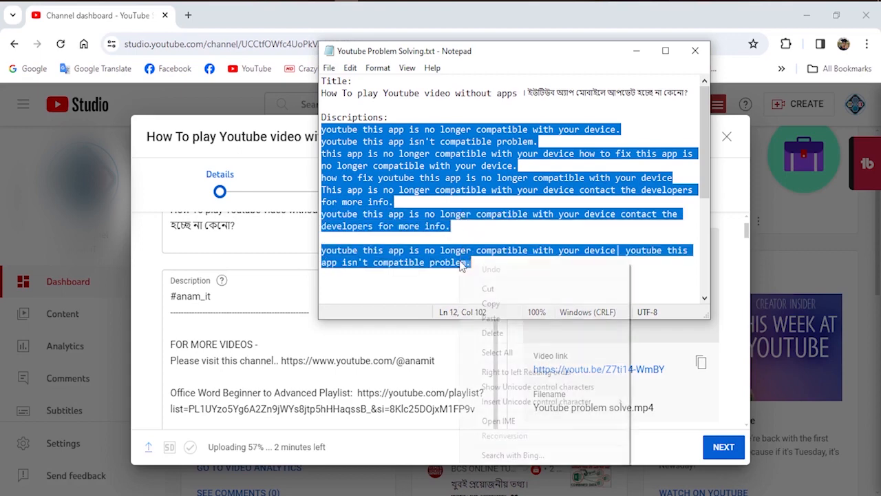
{"action": "left_click", "coordinate": [486, 306]}
{"action": "left_click", "coordinate": [182, 327]}
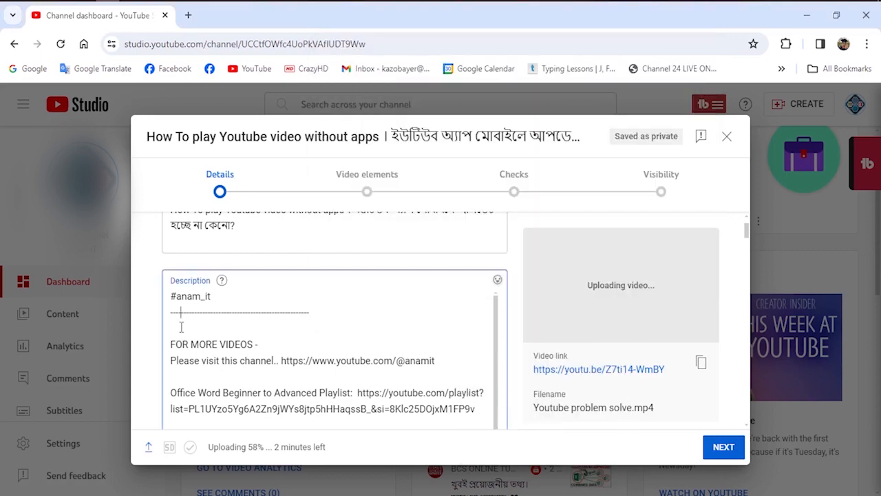
{"action": "key", "text": "ctrl+v"}
Upload Youtube-Problem-fixed.png from the Youtube Problem Compatibility folder as the video's thumbnail.
{"action": "scroll", "coordinate": [311, 316], "scroll_direction": "down", "scroll_amount": 2}
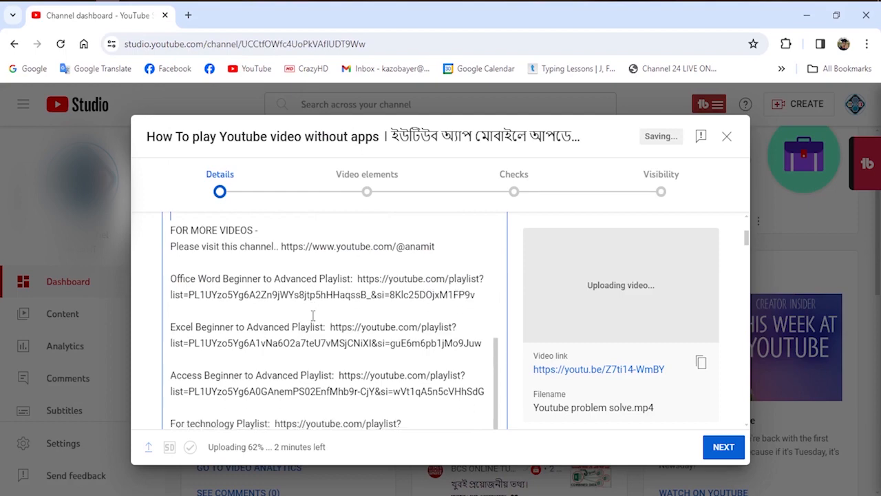
{"action": "scroll", "coordinate": [427, 312], "scroll_direction": "down", "scroll_amount": 5}
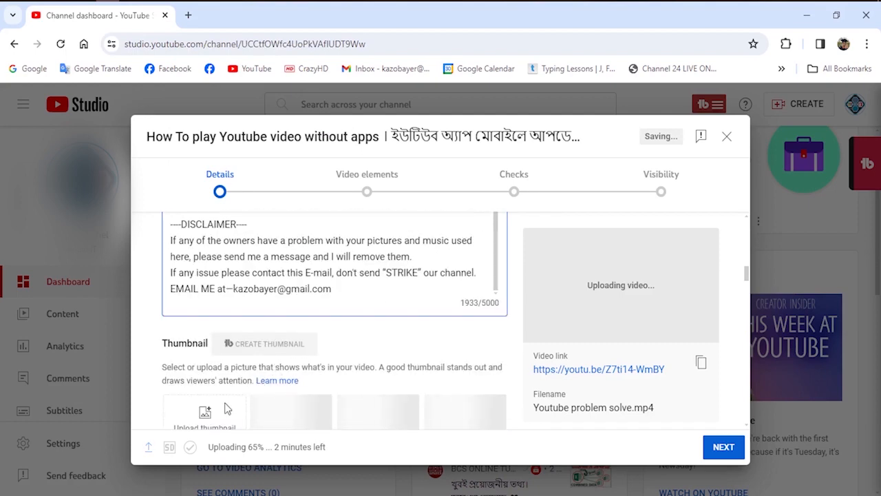
{"action": "scroll", "coordinate": [227, 407], "scroll_direction": "down", "scroll_amount": 1}
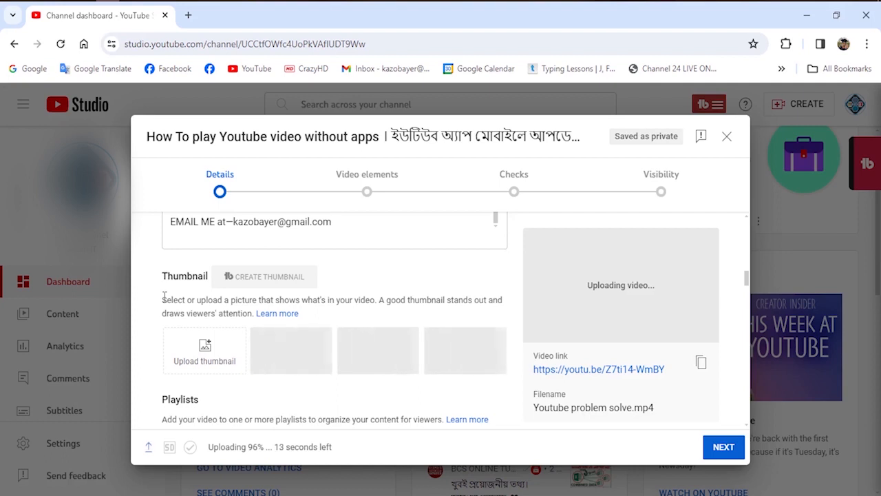
{"action": "left_click", "coordinate": [205, 350]}
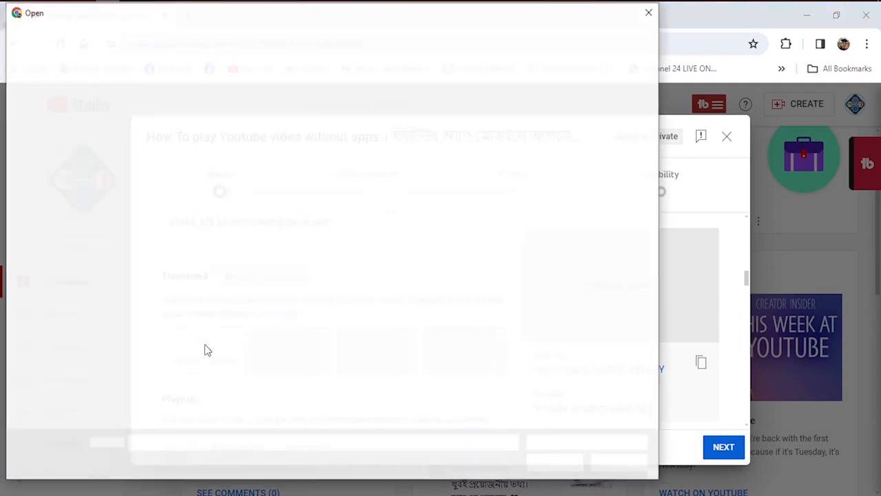
{"action": "left_click", "coordinate": [150, 110]}
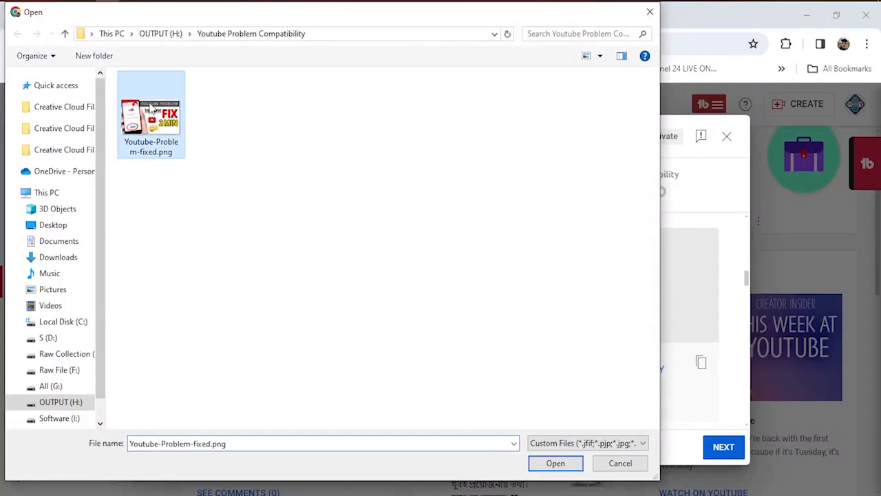
{"action": "left_click", "coordinate": [555, 466]}
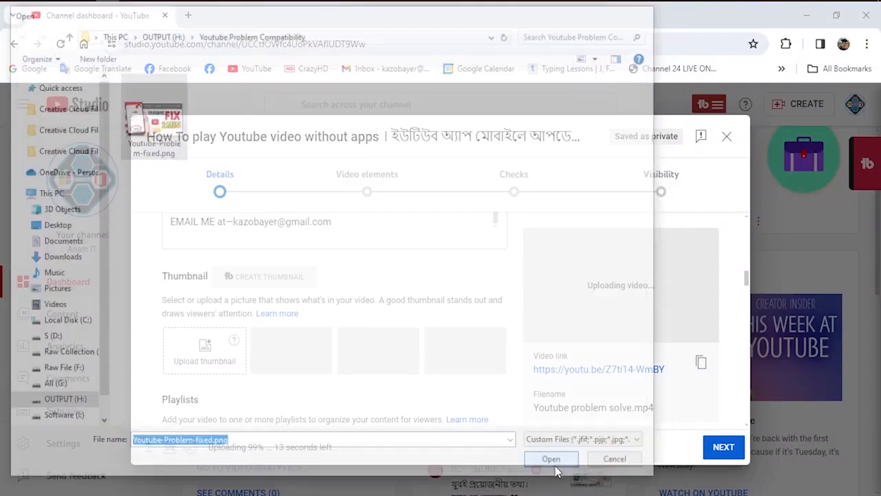
{"action": "mouse_move", "coordinate": [234, 341]}
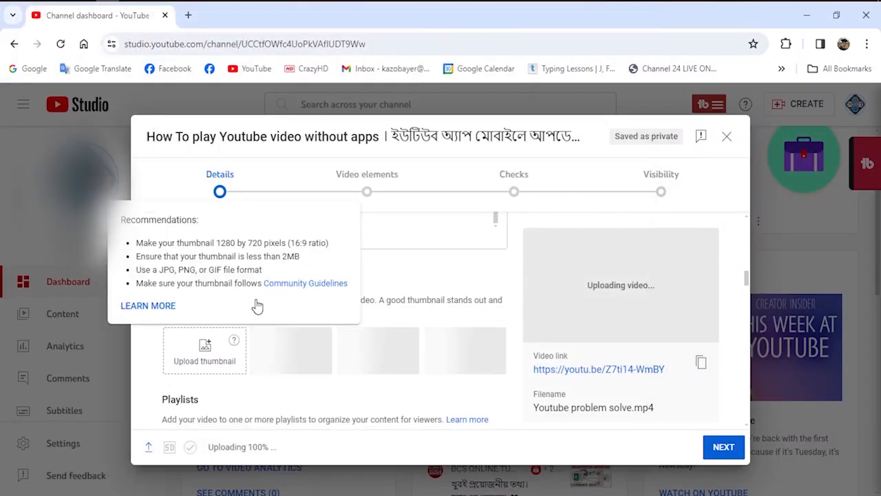
Add the video to the IT playlist.
{"action": "scroll", "coordinate": [213, 338], "scroll_direction": "down", "scroll_amount": 1}
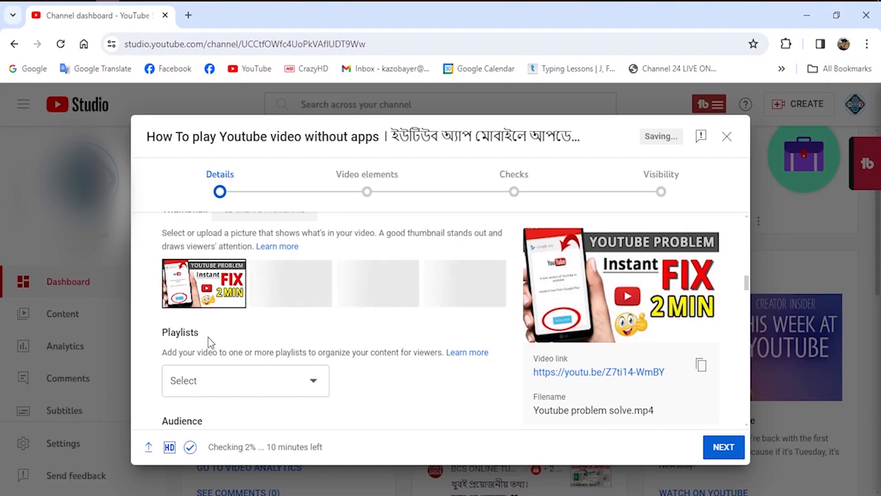
{"action": "scroll", "coordinate": [209, 340], "scroll_direction": "down", "scroll_amount": 1}
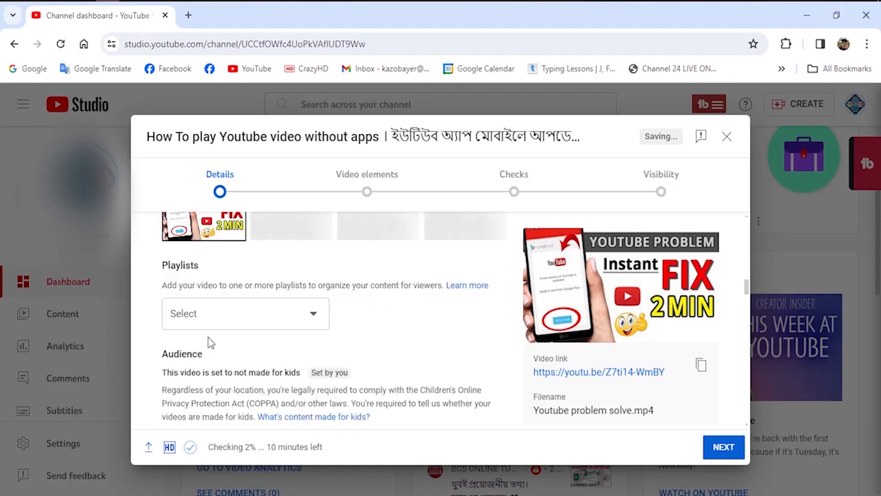
{"action": "left_click", "coordinate": [310, 316]}
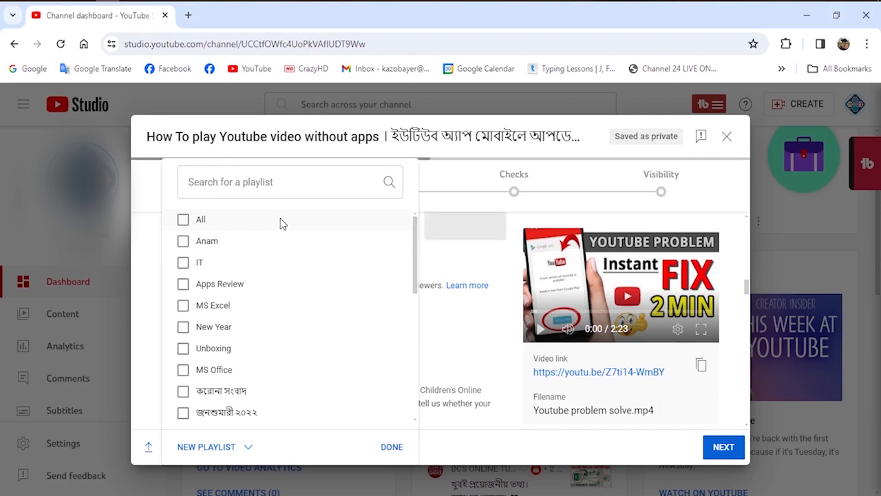
{"action": "left_click", "coordinate": [183, 266]}
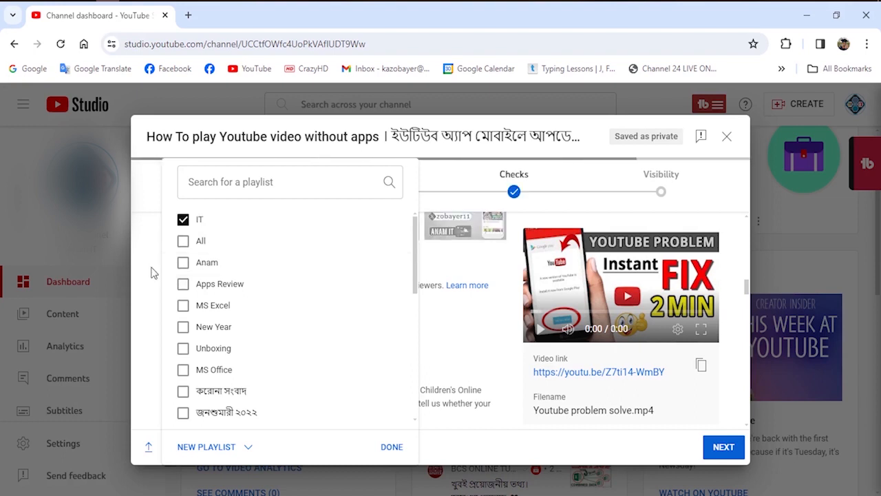
{"action": "left_click", "coordinate": [210, 448]}
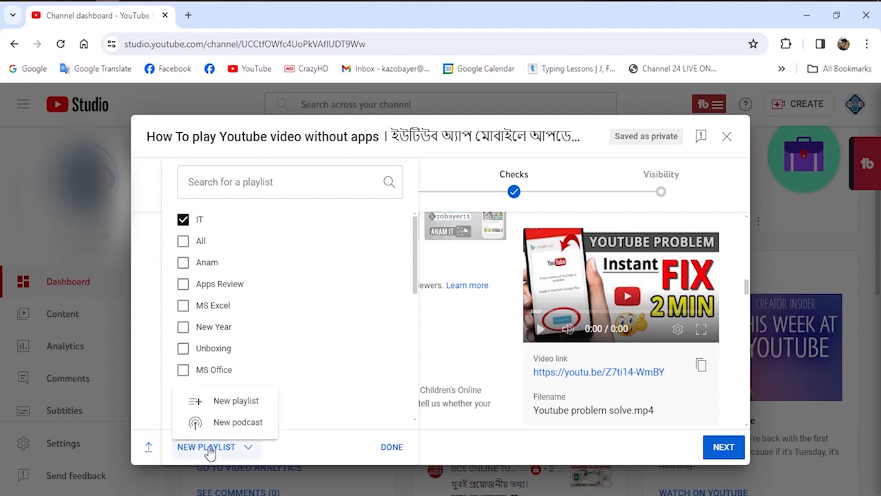
{"action": "left_click", "coordinate": [227, 401]}
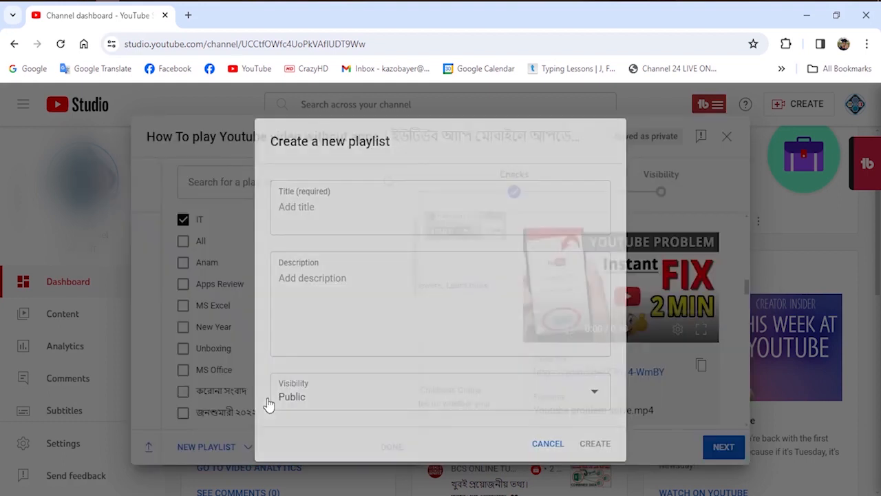
{"action": "left_click", "coordinate": [309, 207]}
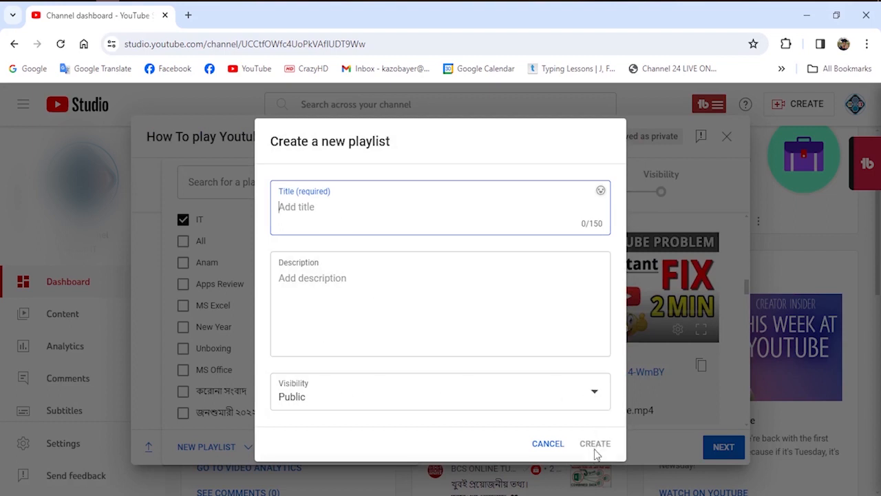
{"action": "left_click", "coordinate": [548, 444]}
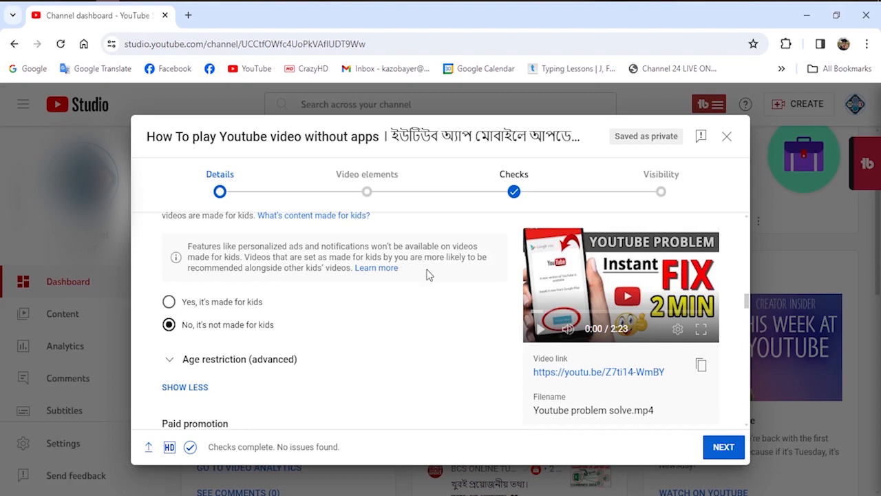
Switch the audience to made for kids and back to not made for kids, and check the advanced age restriction options.
{"action": "left_click", "coordinate": [170, 303]}
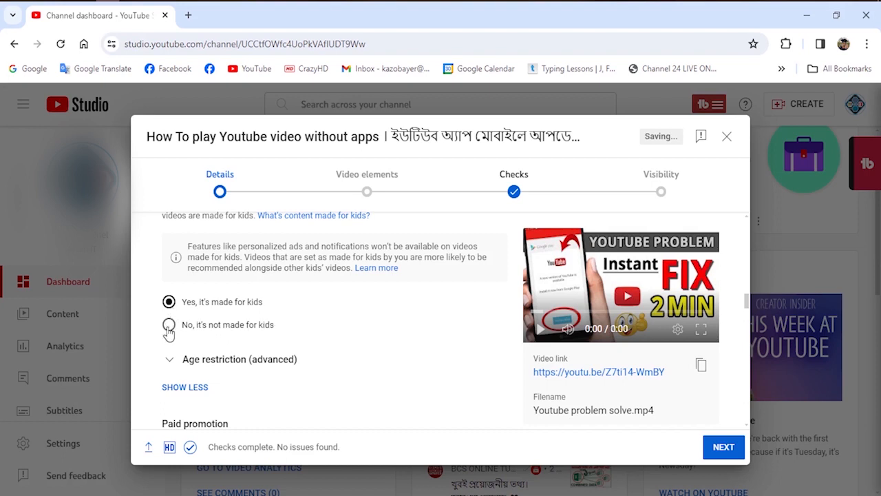
{"action": "left_click", "coordinate": [168, 326]}
{"action": "left_click", "coordinate": [171, 363]}
{"action": "scroll", "coordinate": [207, 344], "scroll_direction": "down", "scroll_amount": 2}
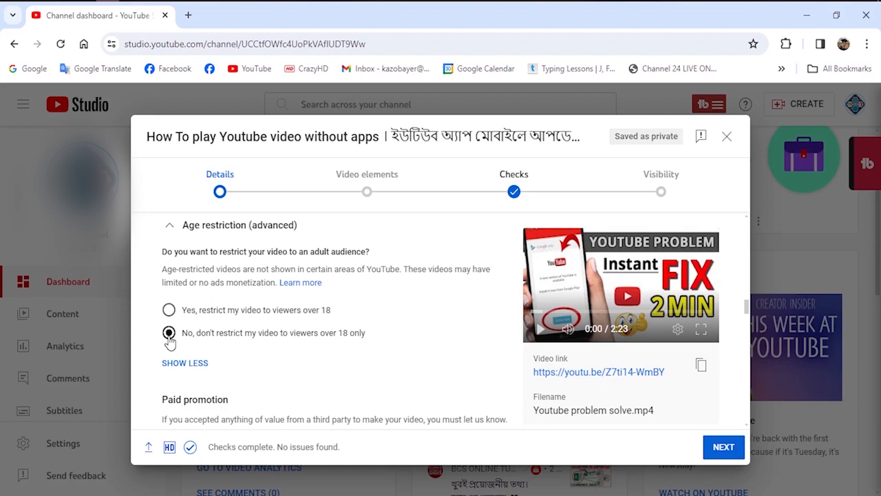
Add the first block of tags, from "youtube not working" to "youtube install problem fix", copied from Youtube Problem Solving.txt to the video's tags.
{"action": "scroll", "coordinate": [271, 284], "scroll_direction": "down", "scroll_amount": 8}
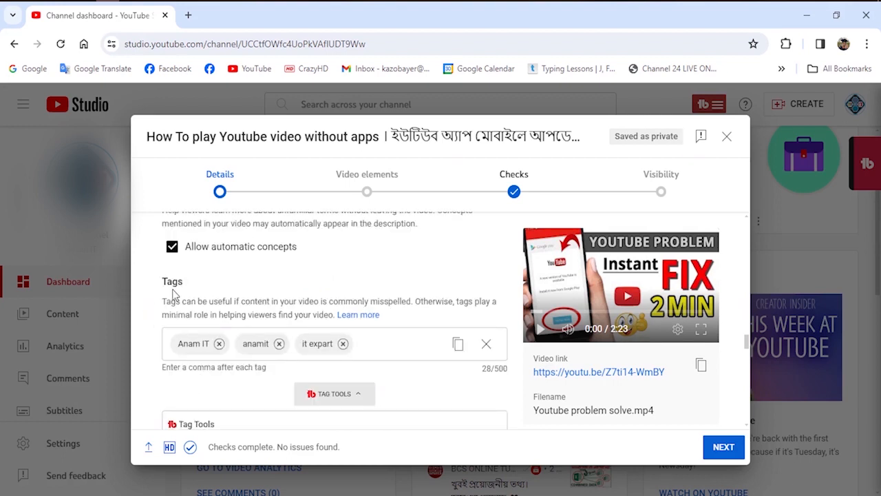
{"action": "left_click_drag", "start_coordinate": [162, 282], "coordinate": [172, 282]}
{"action": "left_click", "coordinate": [166, 285]}
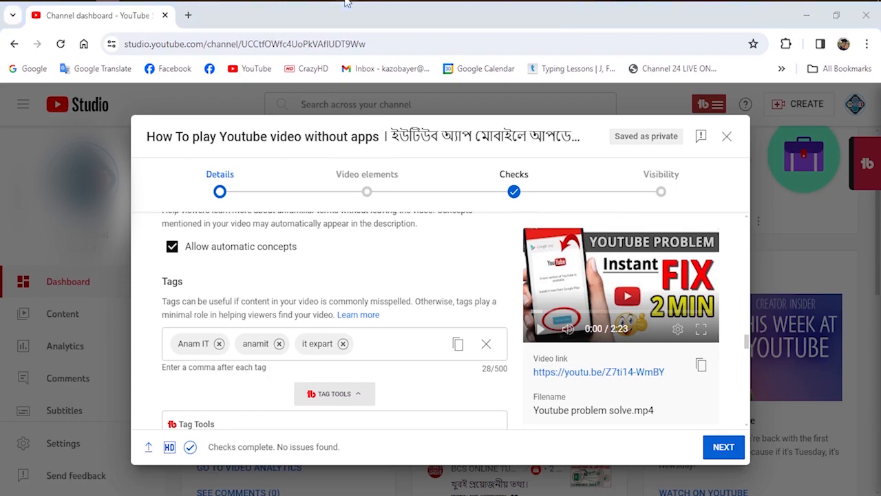
{"action": "key", "text": "alt+Tab"}
{"action": "scroll", "coordinate": [703, 171], "scroll_direction": "down", "scroll_amount": 5}
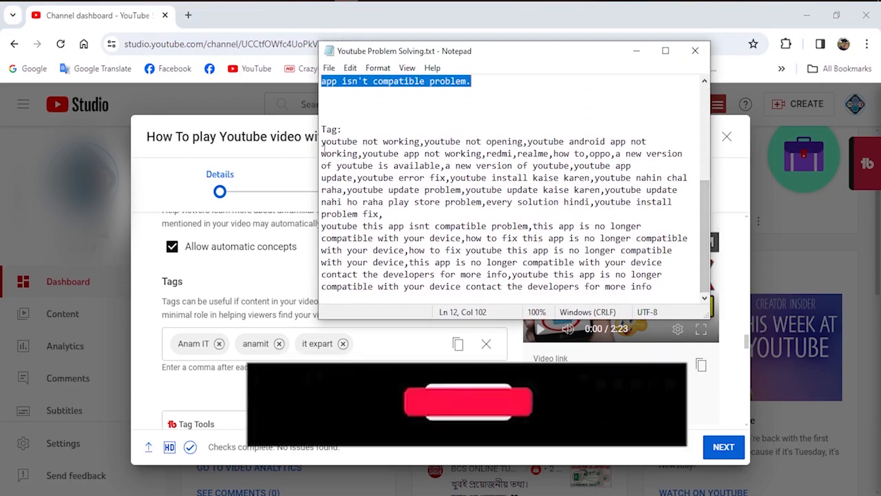
{"action": "left_click_drag", "start_coordinate": [322, 141], "coordinate": [383, 214]}
{"action": "key", "text": "alt+Tab"}
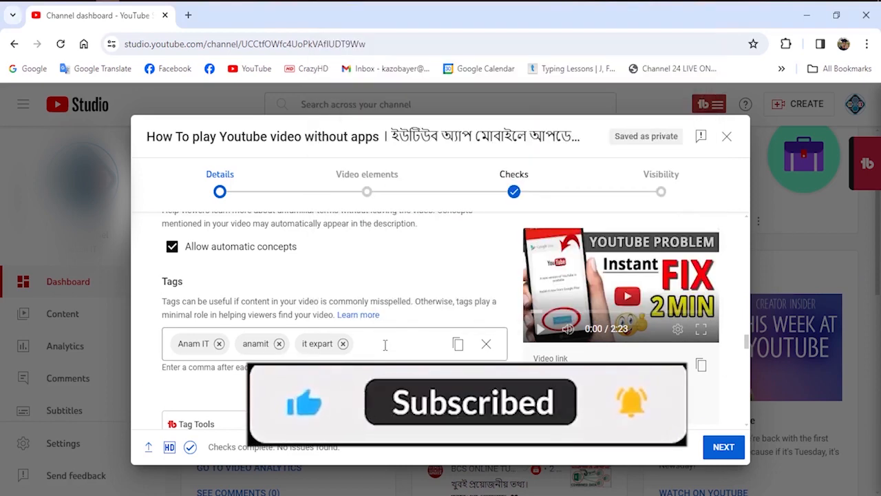
{"action": "left_click", "coordinate": [374, 344]}
{"action": "right_click", "coordinate": [376, 350]}
{"action": "left_click", "coordinate": [406, 195]}
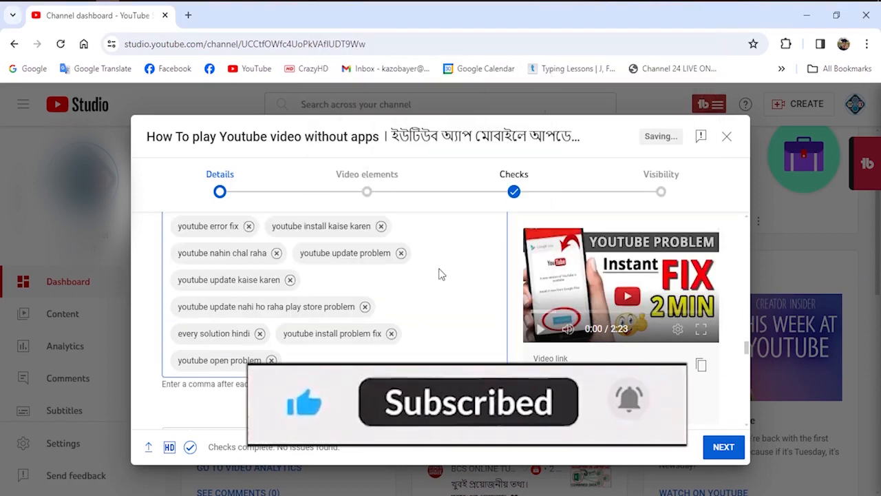
Check the video's category options and continue to the Video elements stage.
{"action": "scroll", "coordinate": [439, 272], "scroll_direction": "down", "scroll_amount": 2}
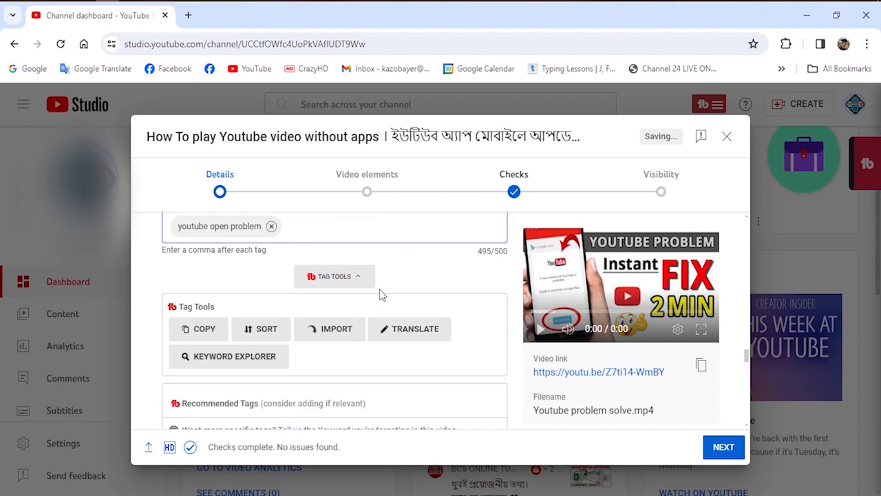
{"action": "scroll", "coordinate": [380, 289], "scroll_direction": "down", "scroll_amount": 3}
{"action": "scroll", "coordinate": [380, 289], "scroll_direction": "down", "scroll_amount": 5}
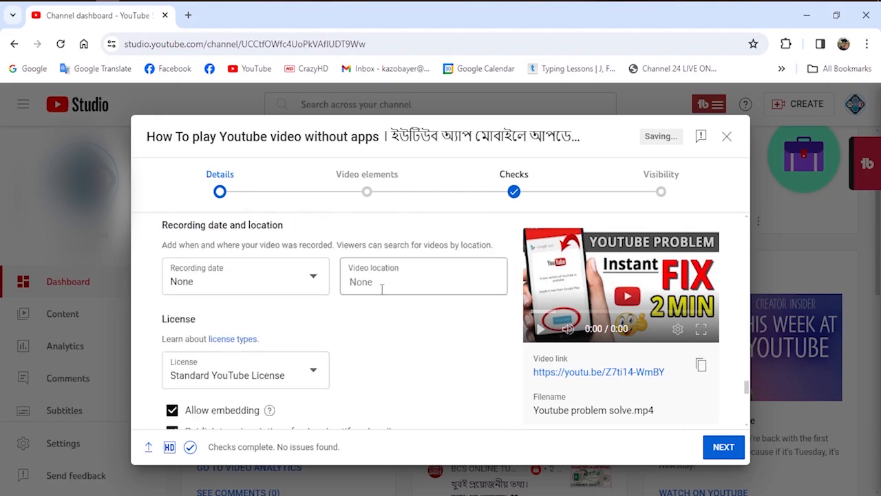
{"action": "scroll", "coordinate": [348, 239], "scroll_direction": "down", "scroll_amount": 4}
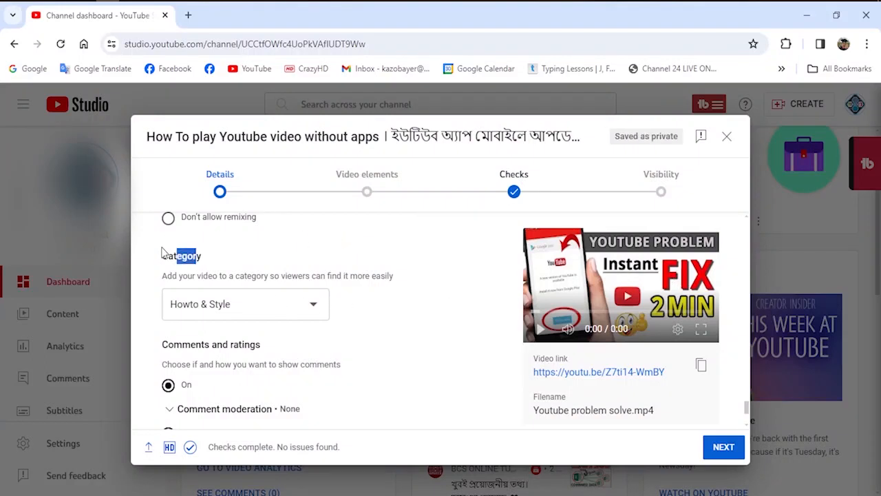
{"action": "left_click", "coordinate": [163, 260]}
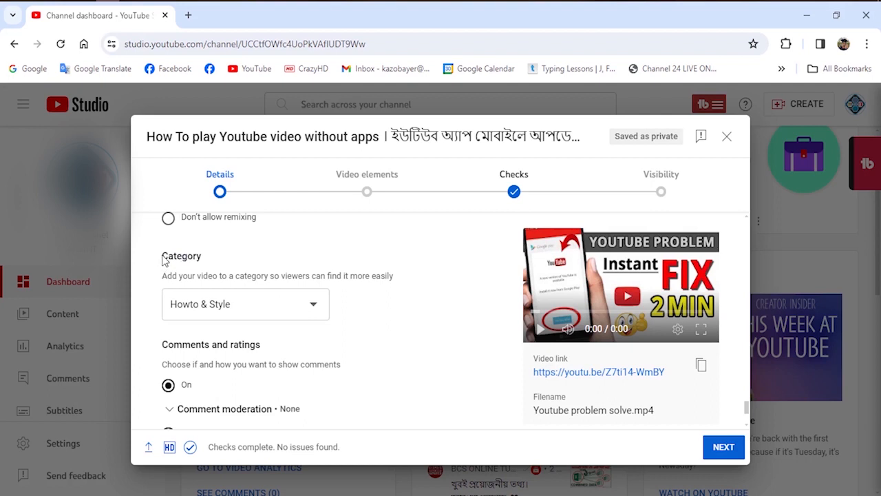
{"action": "left_click_drag", "start_coordinate": [163, 256], "coordinate": [182, 256]}
{"action": "left_click", "coordinate": [313, 309]}
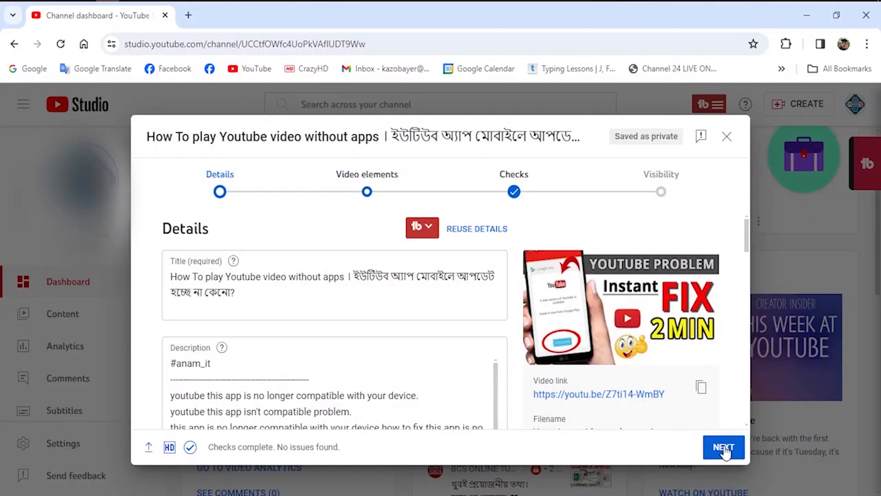
{"action": "left_click", "coordinate": [724, 447]}
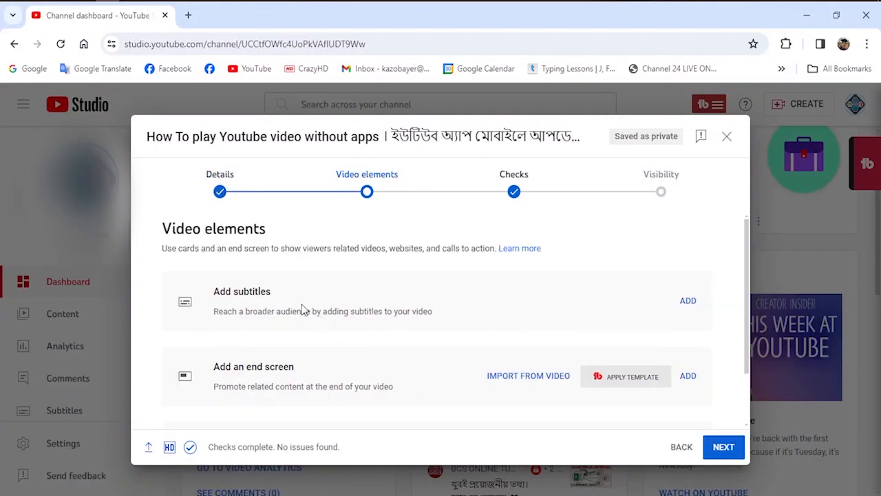
Add an end screen to the video using the template with a video, a playlist and a subscribe element.
{"action": "scroll", "coordinate": [338, 331], "scroll_direction": "down", "scroll_amount": 1}
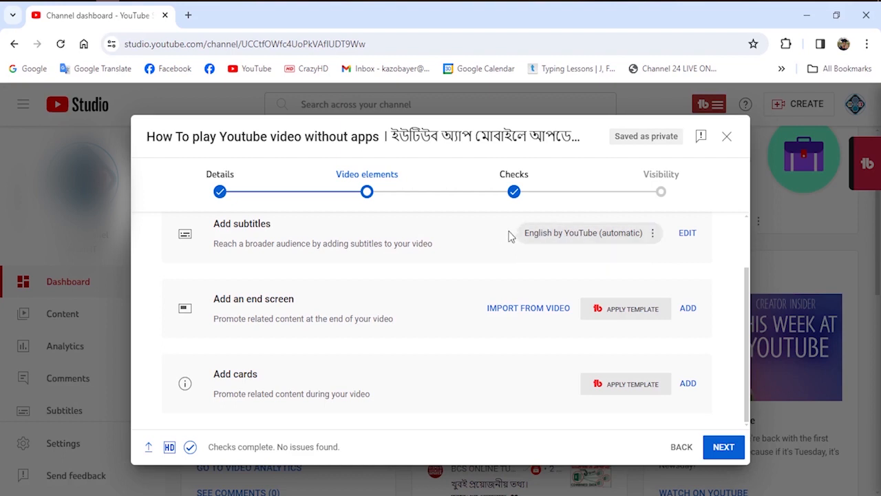
{"action": "left_click_drag", "start_coordinate": [279, 301], "coordinate": [213, 301]}
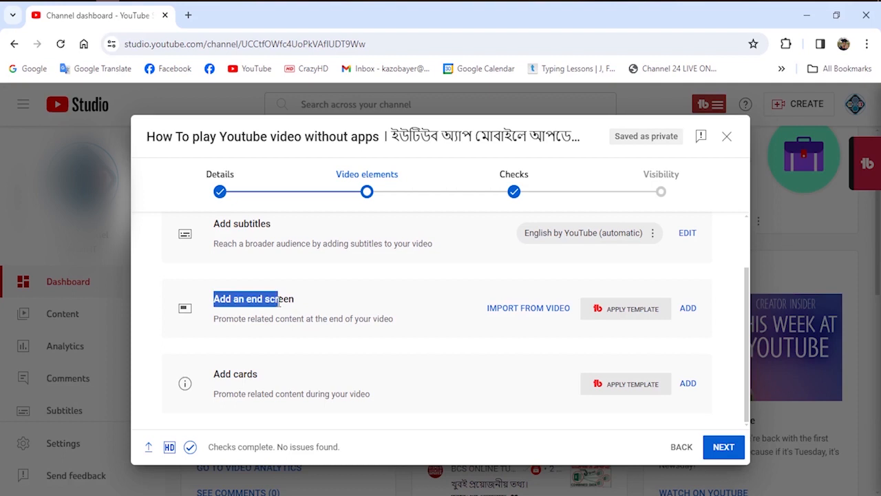
{"action": "left_click", "coordinate": [278, 302]}
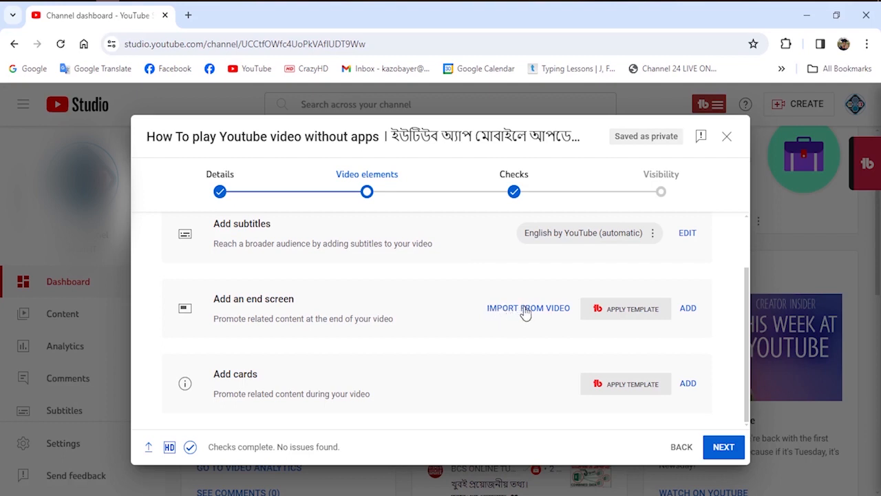
{"action": "left_click", "coordinate": [689, 310]}
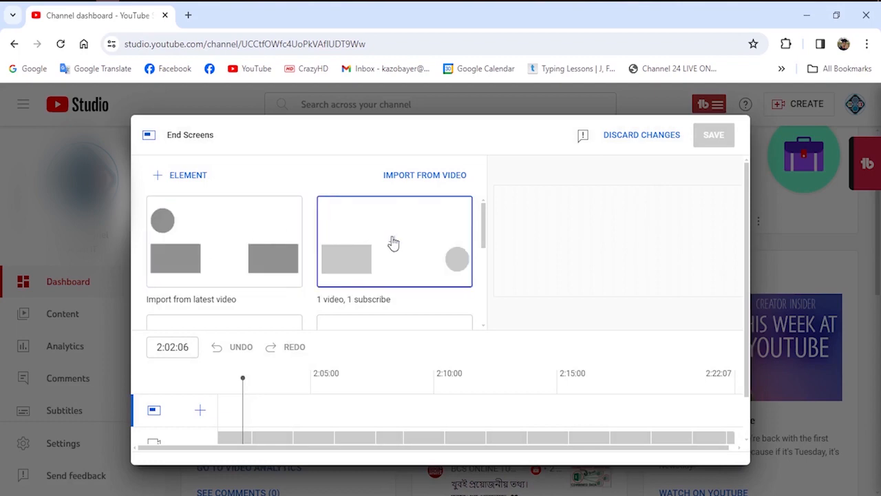
{"action": "scroll", "coordinate": [372, 241], "scroll_direction": "down", "scroll_amount": 3}
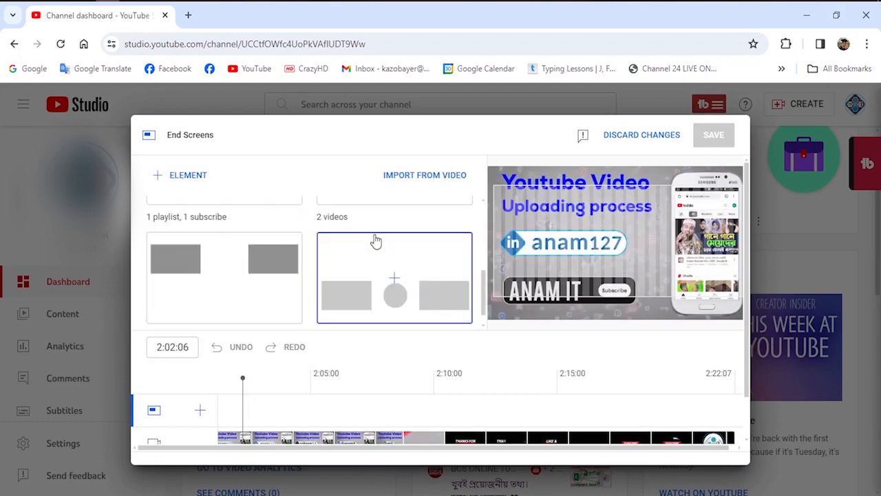
{"action": "left_click", "coordinate": [375, 307]}
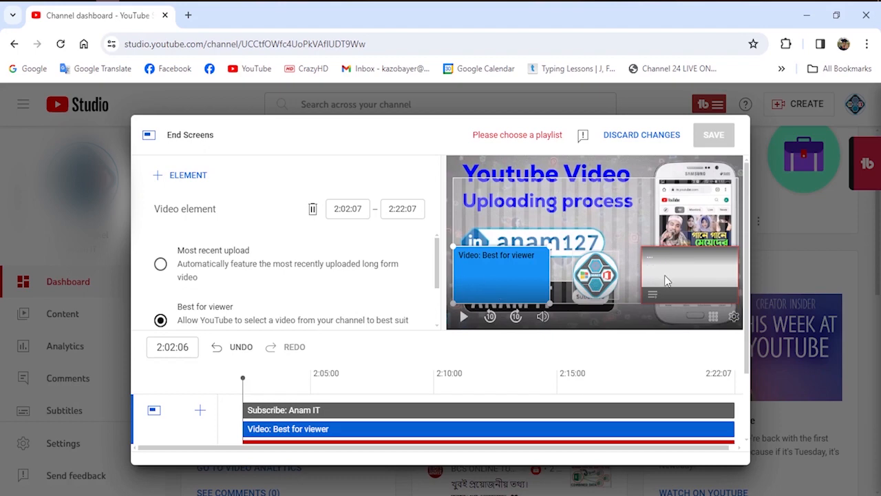
Set the end screen's playlist element to the IT playlist and save the end screen.
{"action": "scroll", "coordinate": [664, 277], "scroll_direction": "down", "scroll_amount": 2}
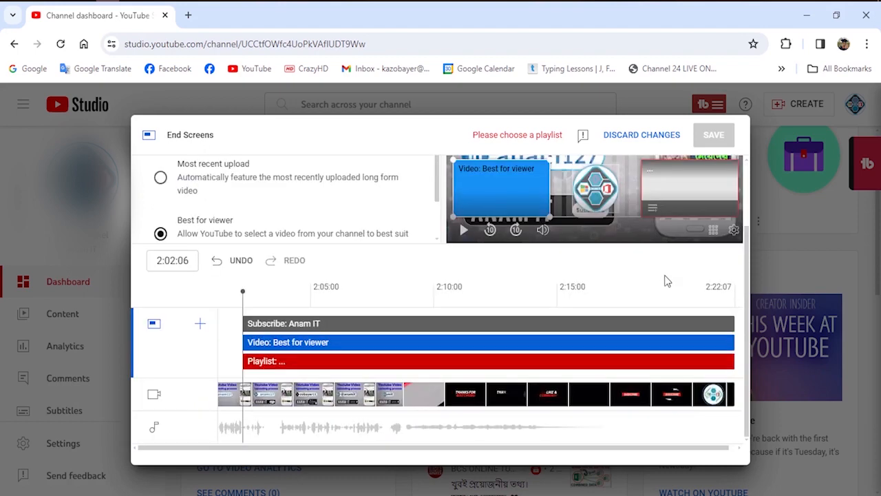
{"action": "left_click", "coordinate": [270, 360]}
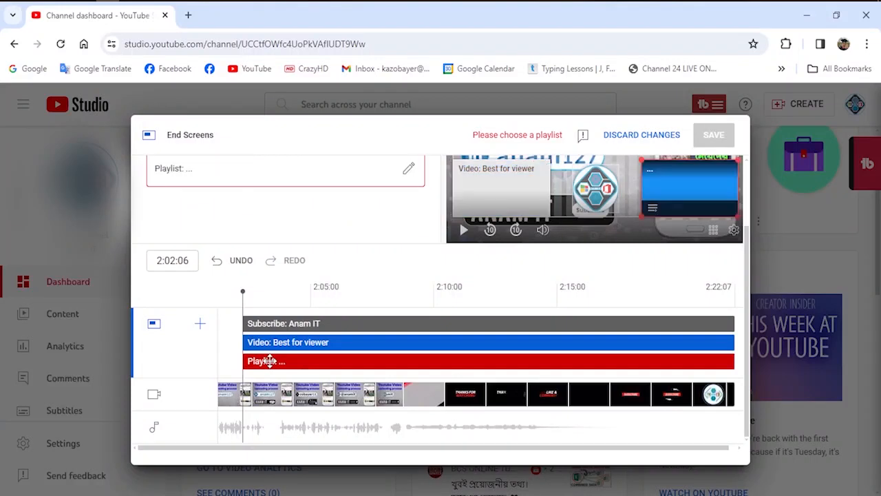
{"action": "left_click", "coordinate": [408, 172]}
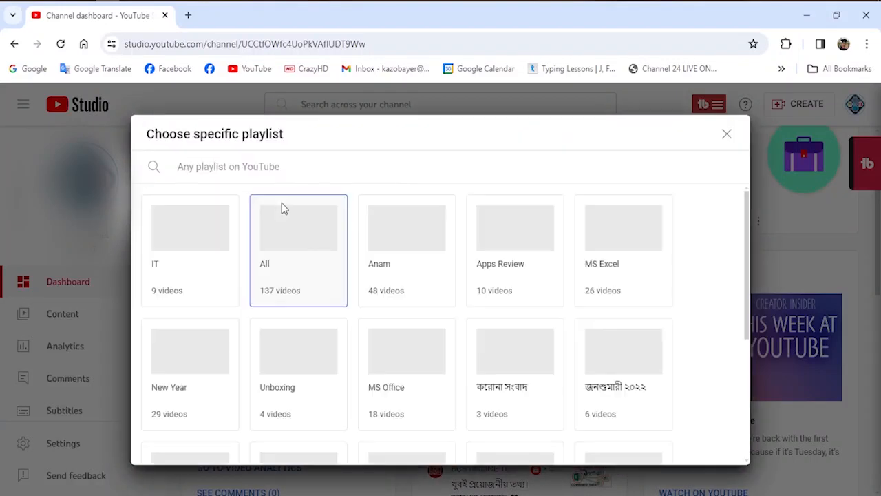
{"action": "left_click", "coordinate": [190, 250]}
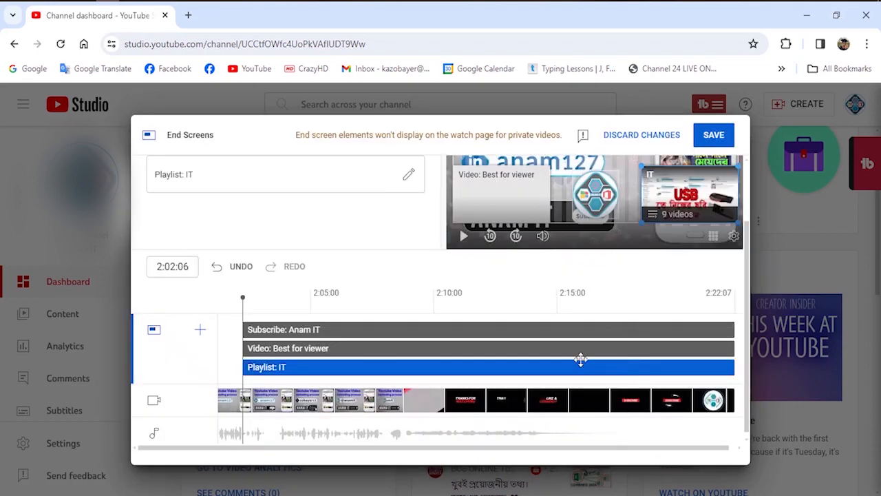
{"action": "left_click", "coordinate": [714, 135]}
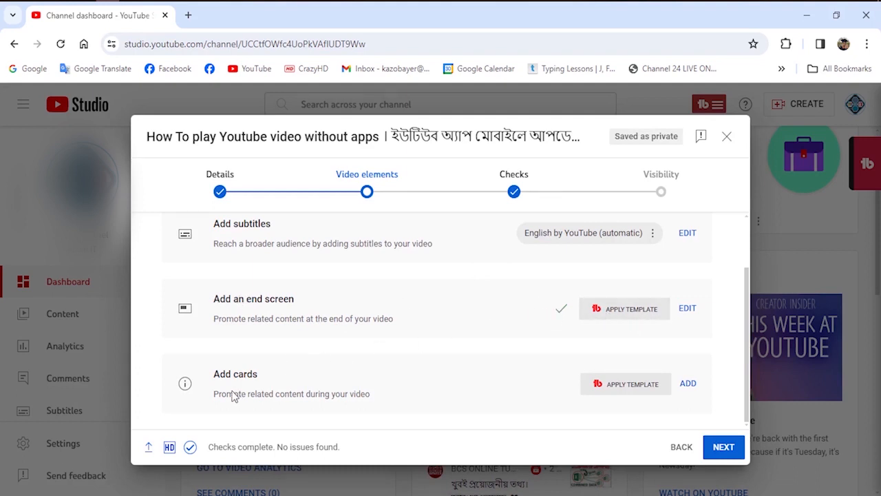
Move on from Video elements, review the status on the Checks stage, and continue to the Visibility stage.
{"action": "left_click", "coordinate": [688, 384]}
{"action": "left_click", "coordinate": [723, 447]}
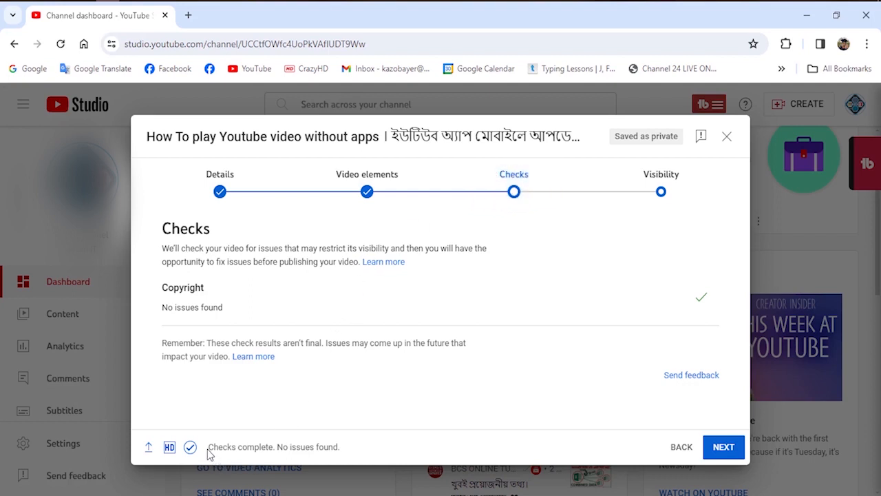
{"action": "left_click_drag", "start_coordinate": [208, 452], "coordinate": [350, 456]}
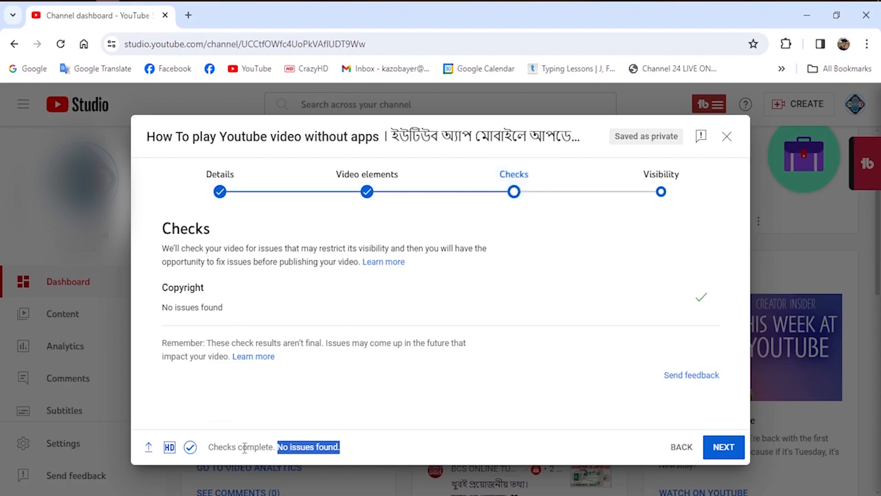
{"action": "left_click_drag", "start_coordinate": [244, 449], "coordinate": [291, 448]}
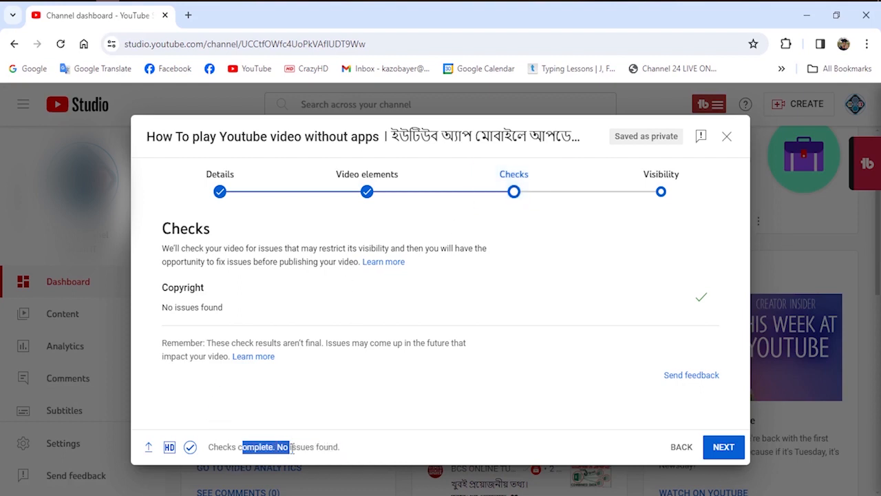
{"action": "left_click", "coordinate": [350, 451]}
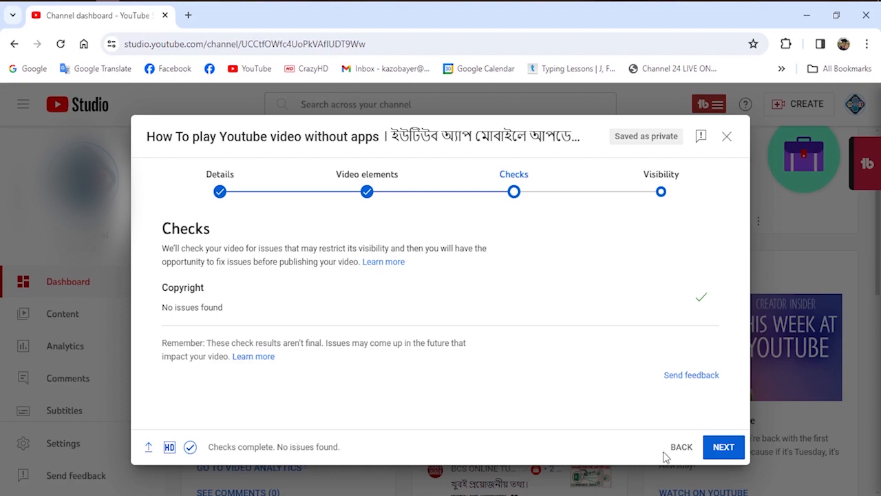
{"action": "left_click", "coordinate": [722, 447]}
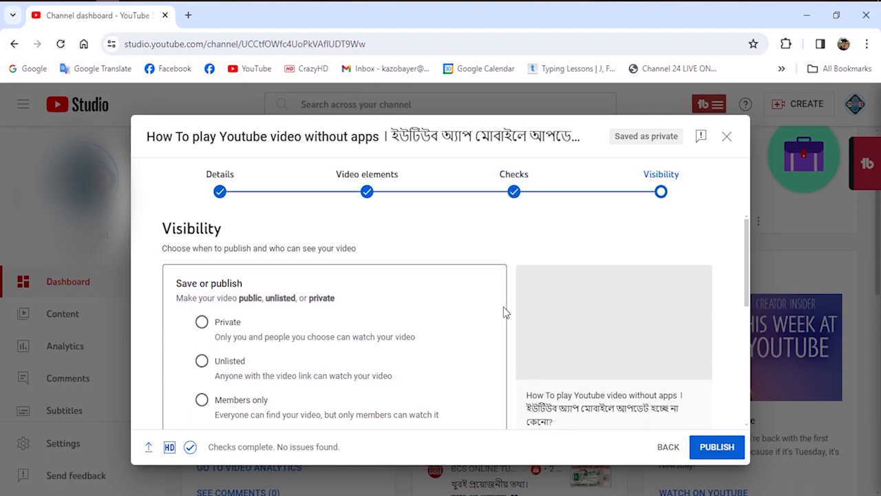
Review the visibility and schedule options, and publish the video as Public without scheduling it.
{"action": "scroll", "coordinate": [504, 307], "scroll_direction": "down", "scroll_amount": 1}
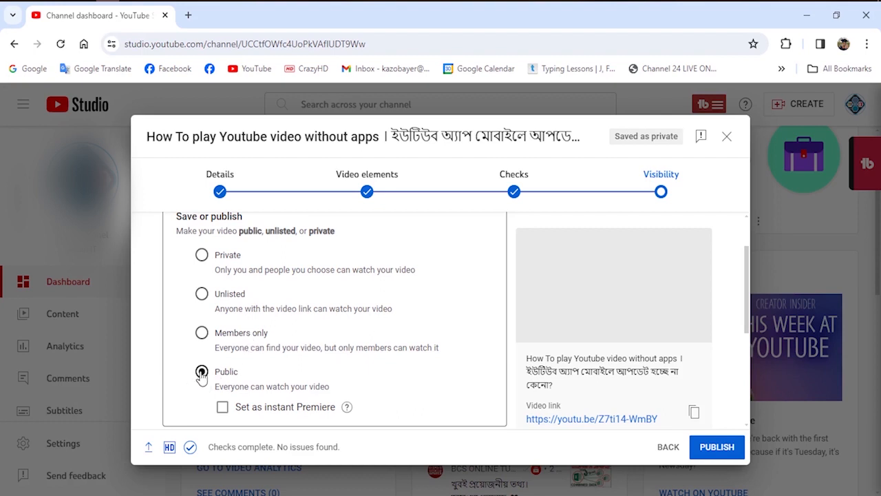
{"action": "scroll", "coordinate": [202, 375], "scroll_direction": "down", "scroll_amount": 2}
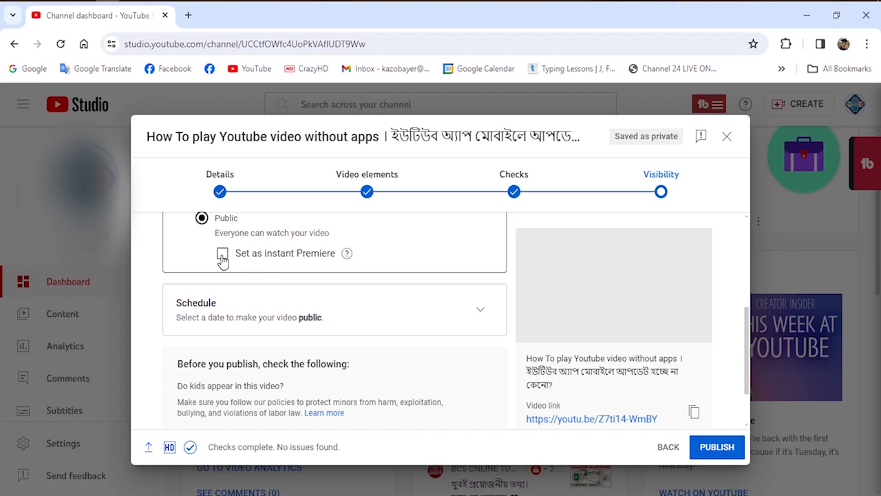
{"action": "double_click", "coordinate": [177, 300]}
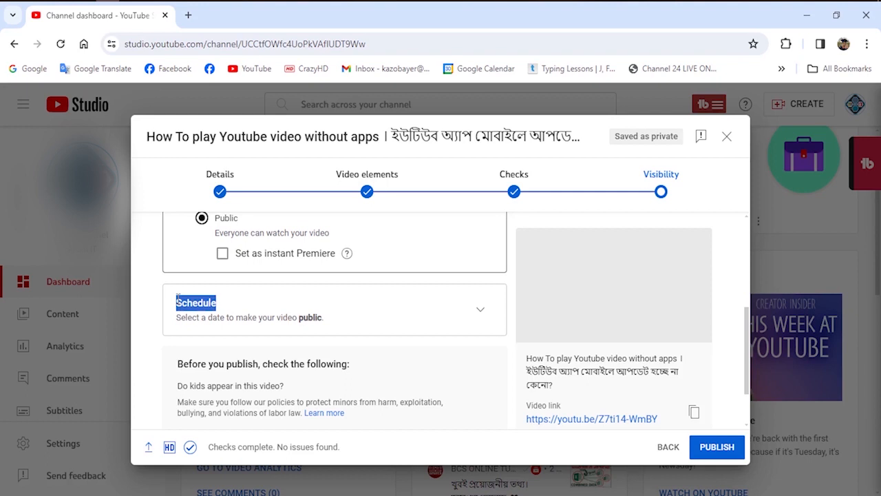
{"action": "left_click", "coordinate": [220, 310]}
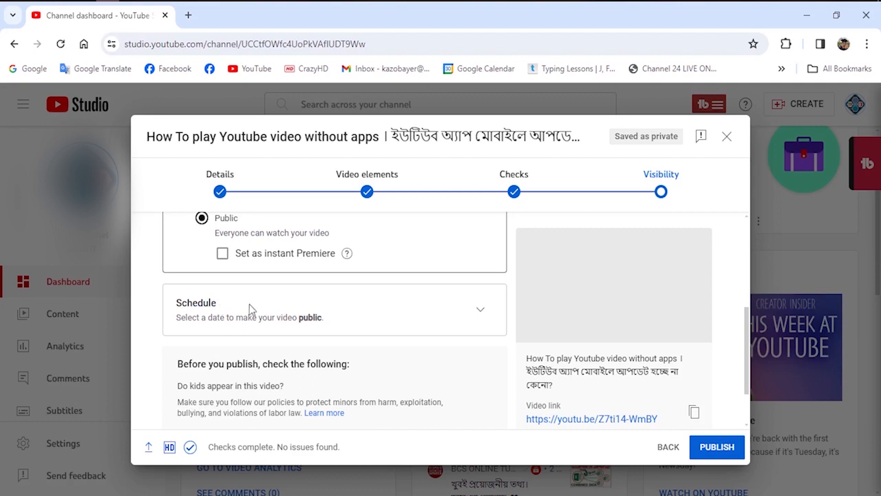
{"action": "left_click", "coordinate": [716, 449]}
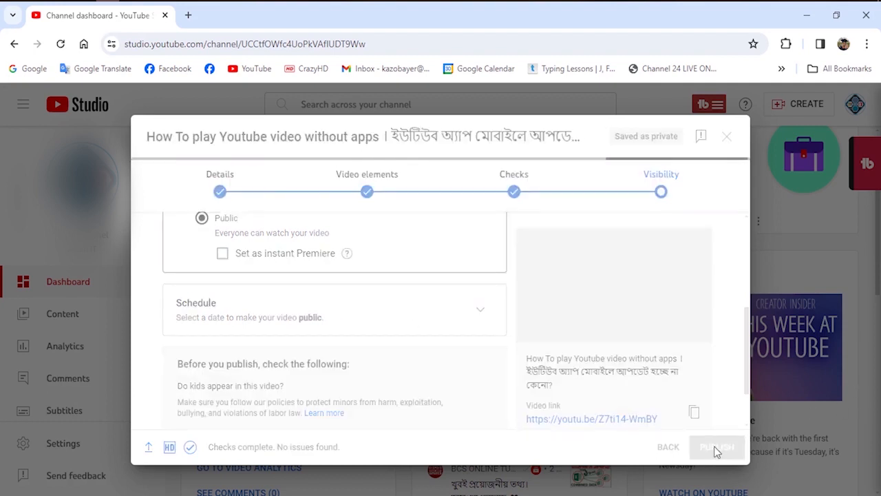